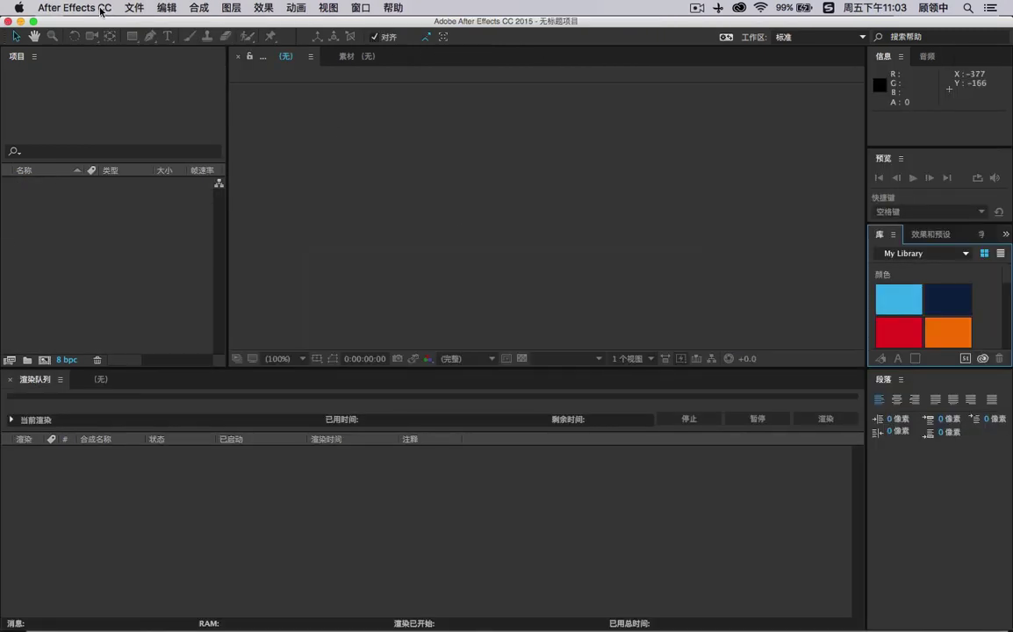
# - Create a new, empty untitled project through File > New > New Project
pyautogui.click(132, 8)
pyautogui.moveTo(159, 26)
pyautogui.click(324, 25)
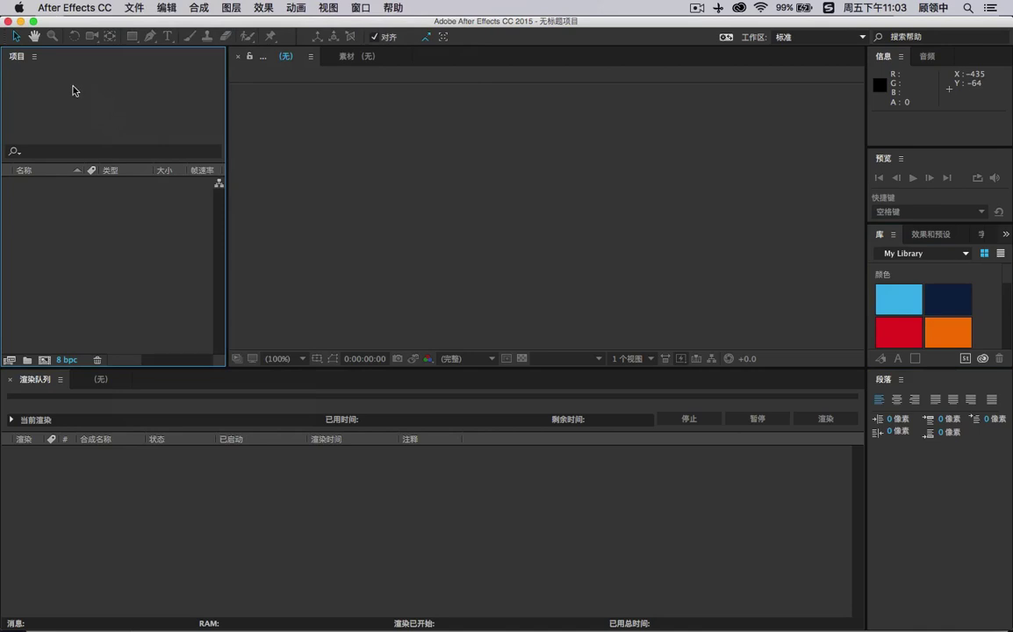
# - Open the Import File dialog and browse to 百度云同步盘/教学课件/影视后期/AE特效教程
pyautogui.doubleClick(72, 213)
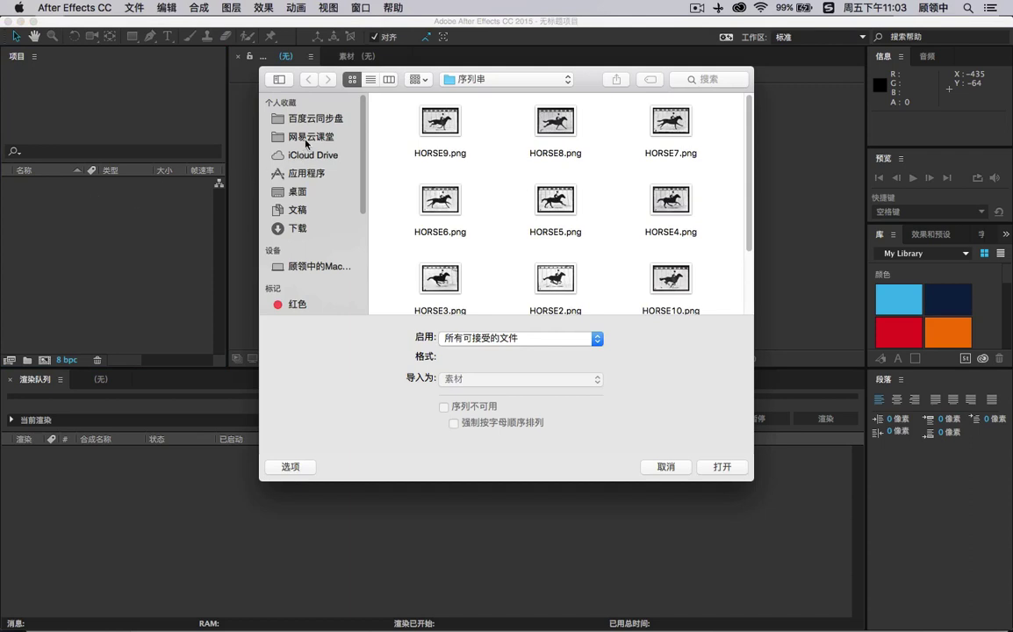
pyautogui.click(283, 121)
pyautogui.doubleClick(418, 123)
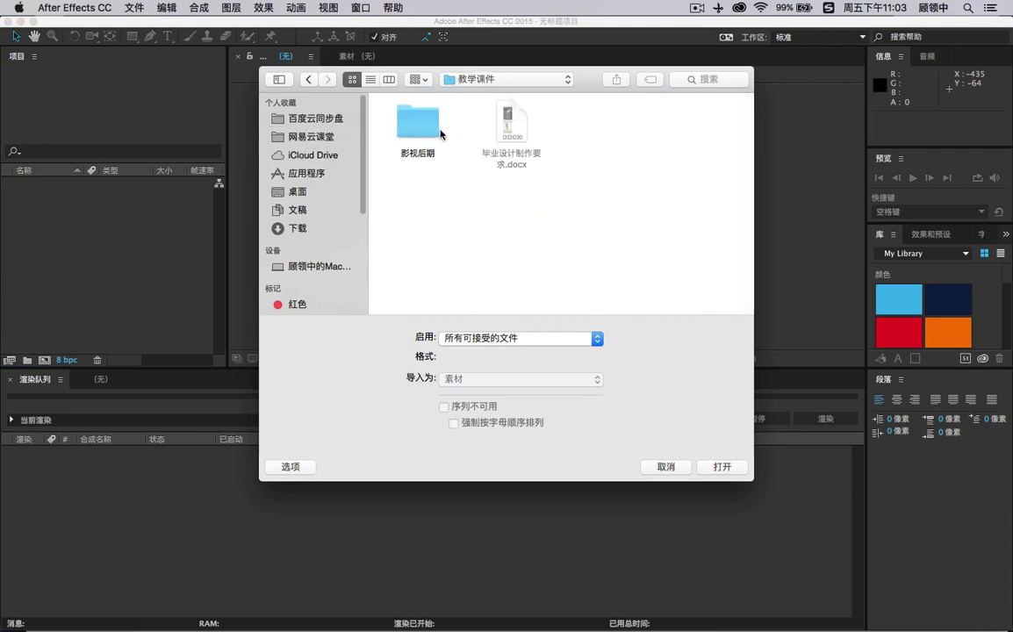
pyautogui.doubleClick(438, 123)
pyautogui.doubleClick(399, 114)
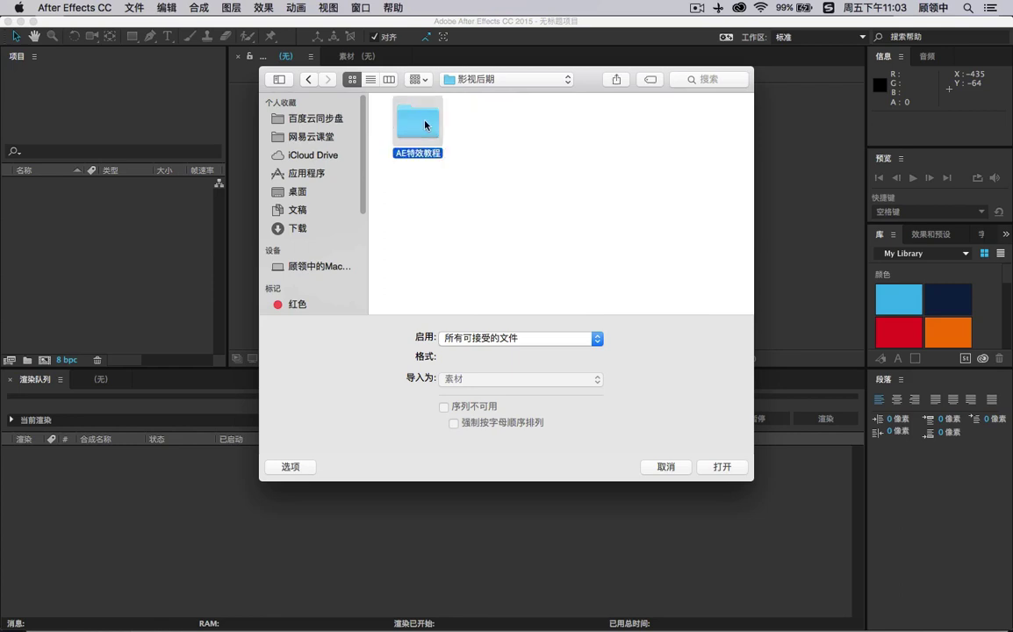
pyautogui.scroll(-5, 513, 131)
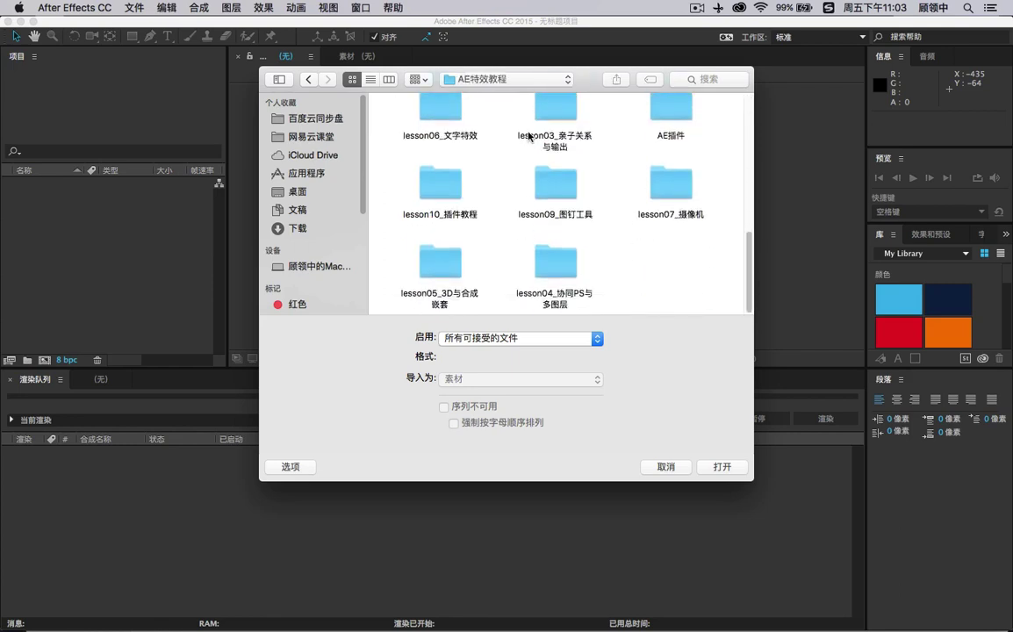
pyautogui.scroll(5, 531, 139)
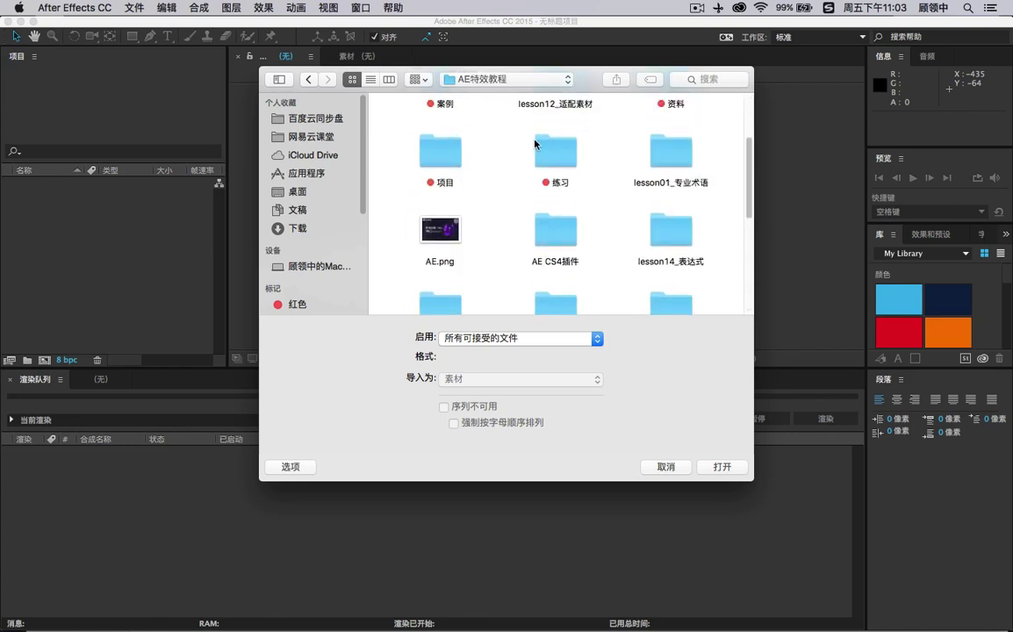
pyautogui.scroll(3, 544, 153)
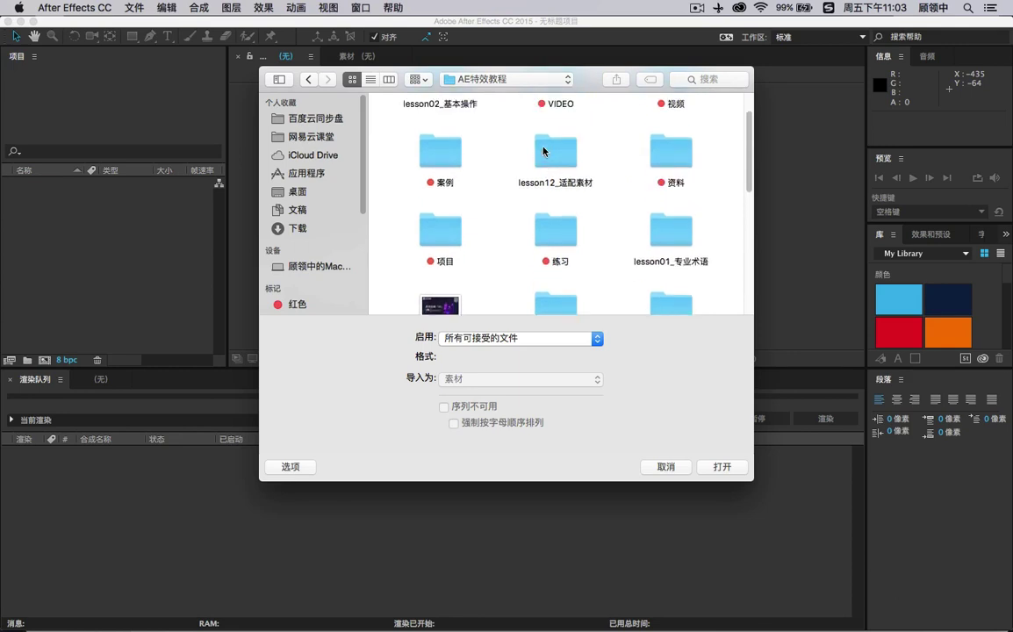
pyautogui.scroll(-1, 508, 141)
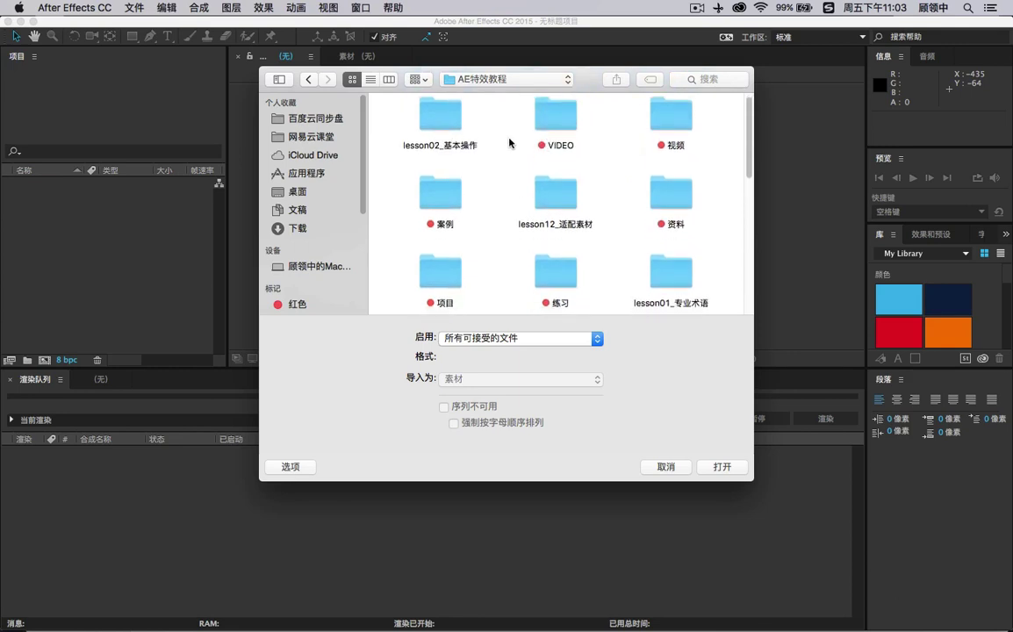
pyautogui.scroll(-3, 508, 140)
pyautogui.scroll(1, 508, 140)
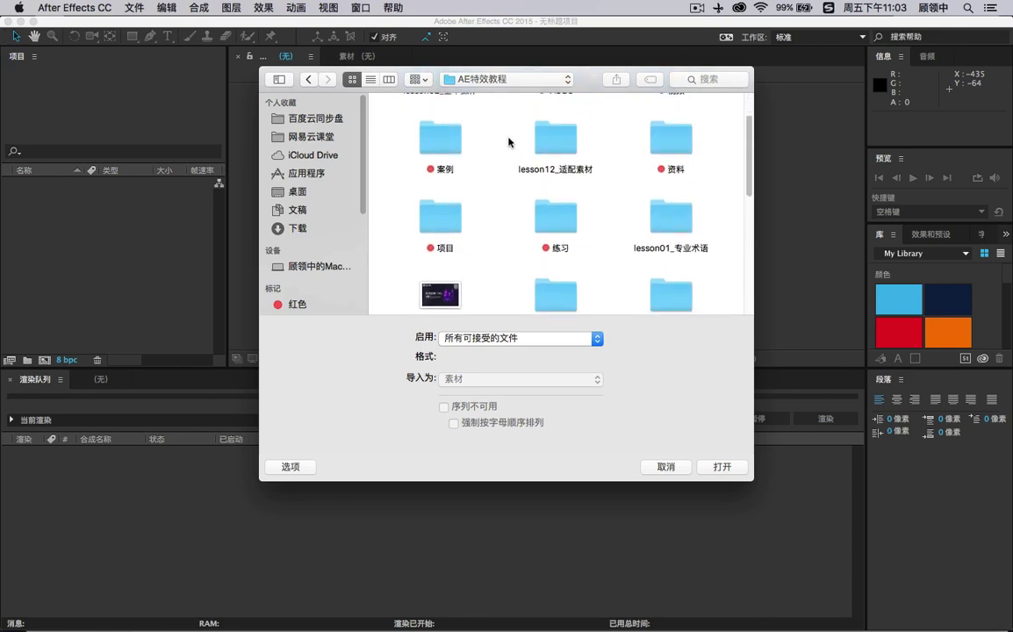
# - Locate the lesson02 sequence folder and import the Snip PNG files as a PNG sequence
pyautogui.click(440, 215)
pyautogui.click(440, 140)
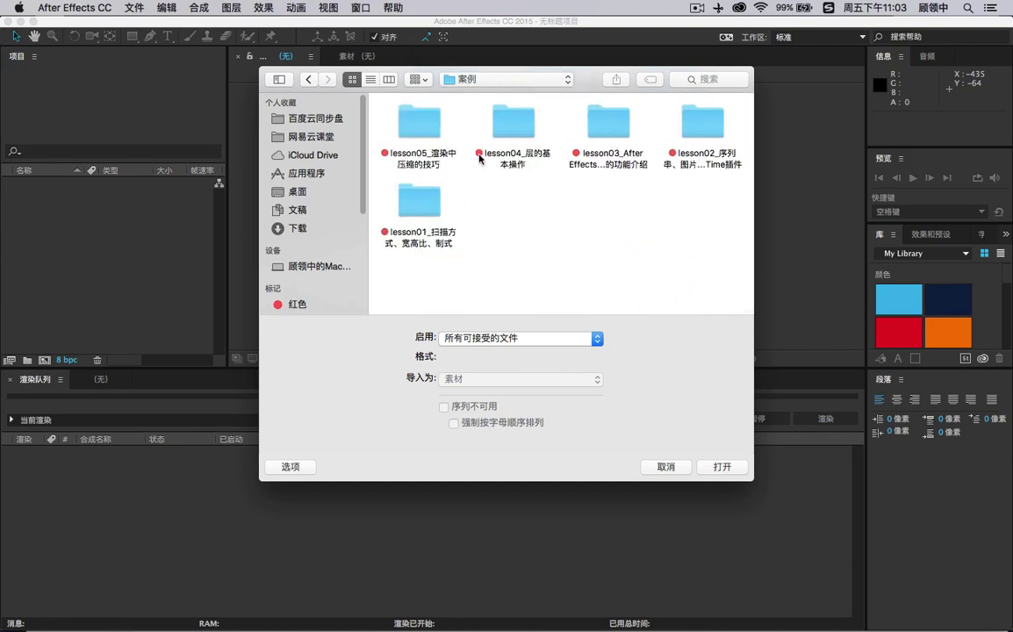
pyautogui.doubleClick(440, 140)
pyautogui.doubleClick(601, 128)
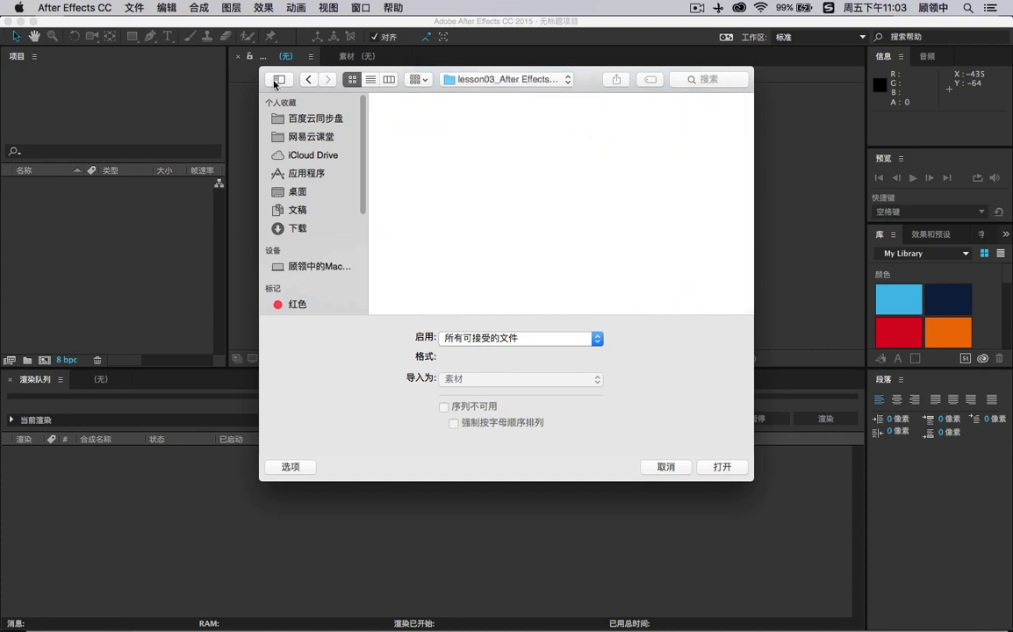
pyautogui.click(310, 80)
pyautogui.doubleClick(517, 128)
pyautogui.click(308, 80)
pyautogui.doubleClick(702, 123)
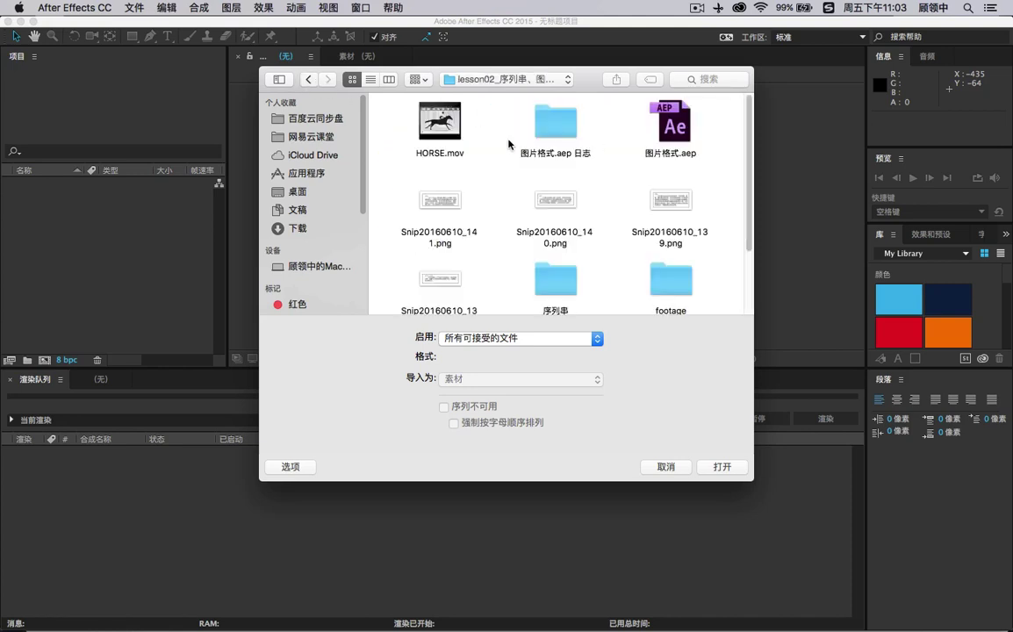
pyautogui.scroll(-3, 514, 188)
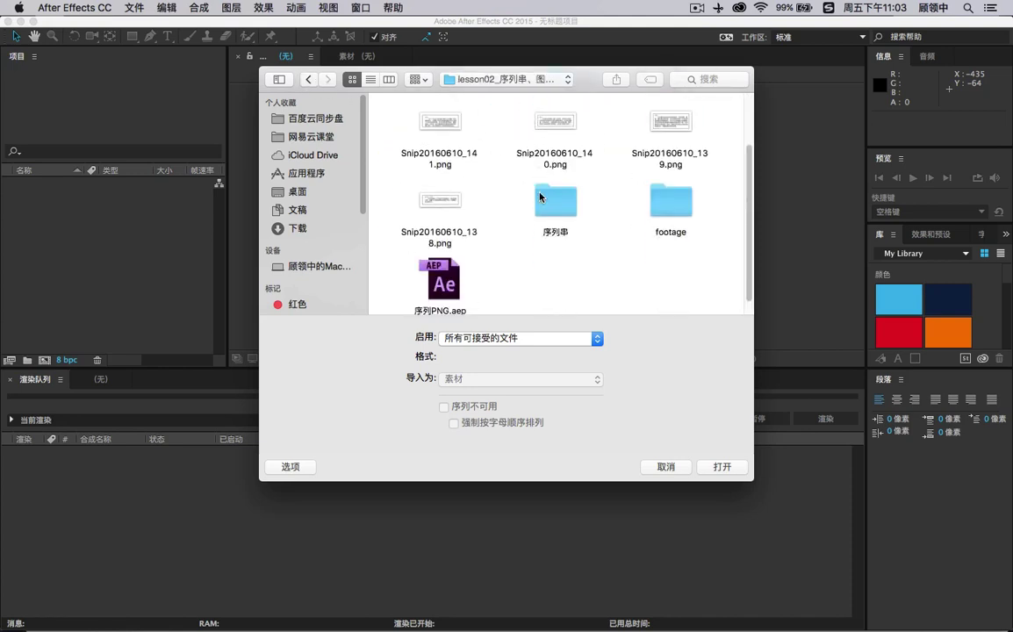
pyautogui.doubleClick(454, 207)
pyautogui.doubleClick(97, 207)
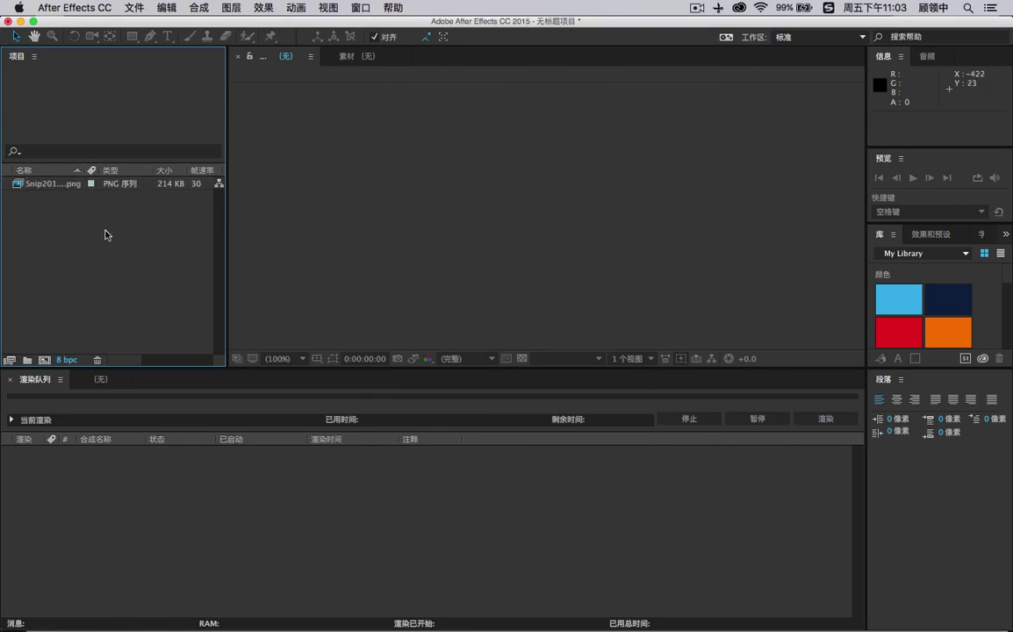
# - Select 序列PNG.aep in the Import File dialog and import it into the project
pyautogui.scroll(1, 659, 202)
pyautogui.scroll(2, 657, 158)
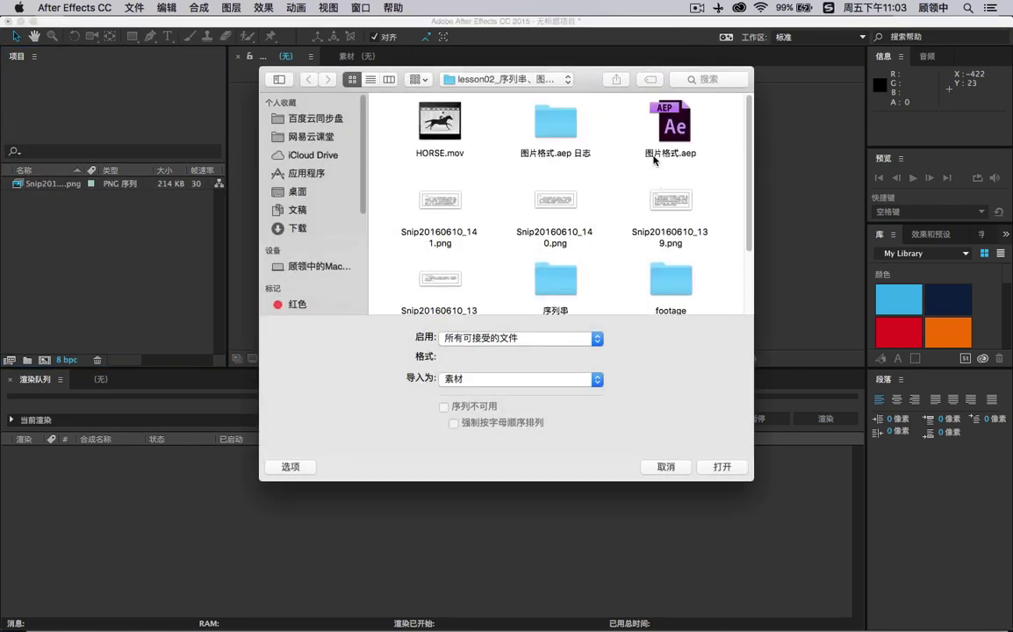
pyautogui.scroll(-2, 655, 163)
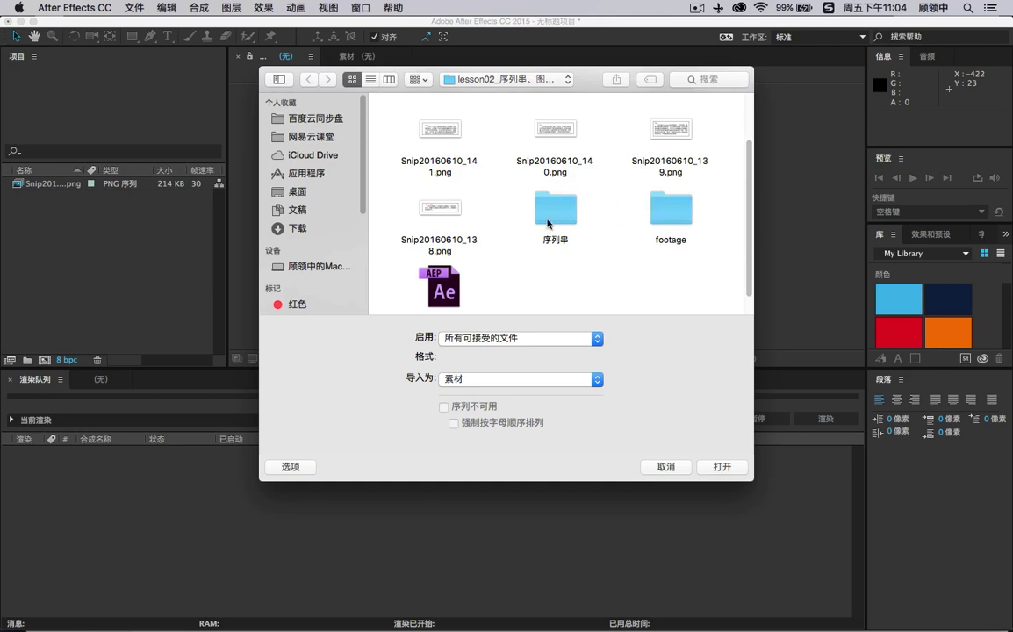
pyautogui.scroll(-1, 495, 202)
pyautogui.click(421, 250)
pyautogui.click(715, 467)
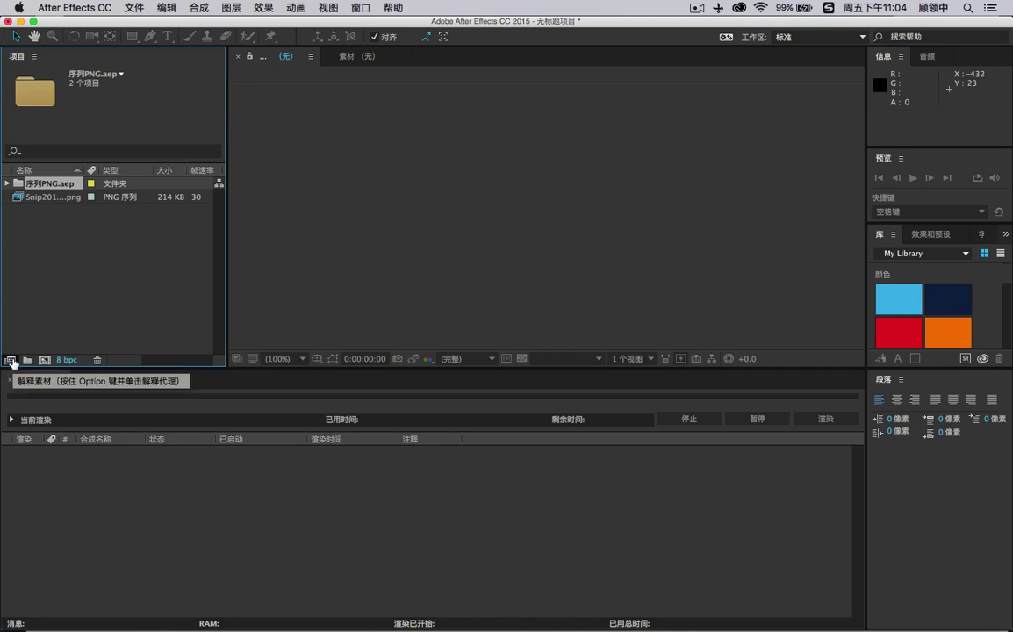
# - Create a folder named horse and move the HORSE composition and HORSE PNG sequence into it
pyautogui.click(27, 360)
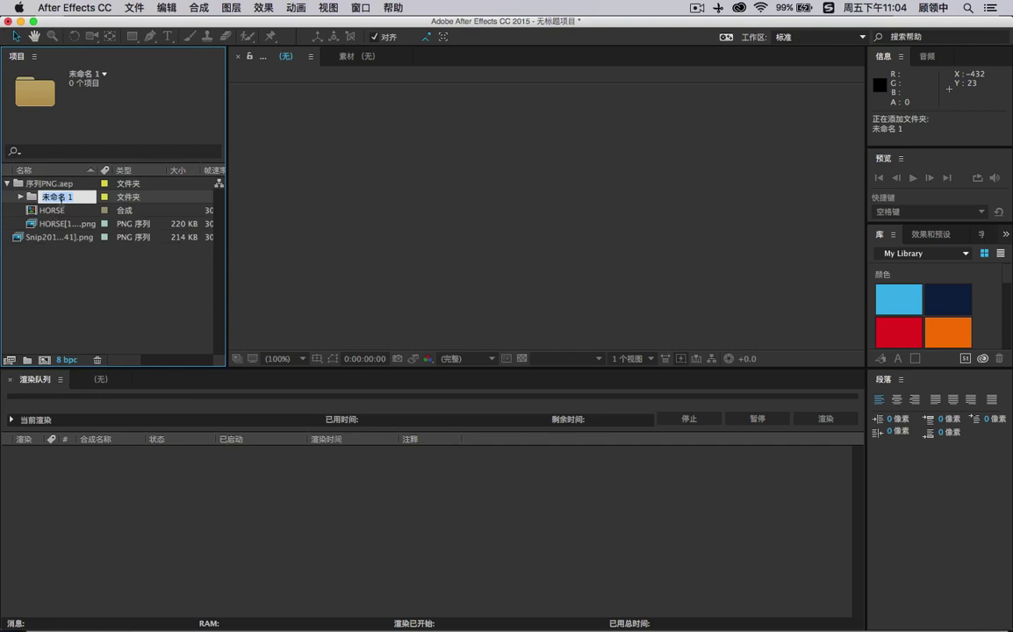
pyautogui.write('horse')
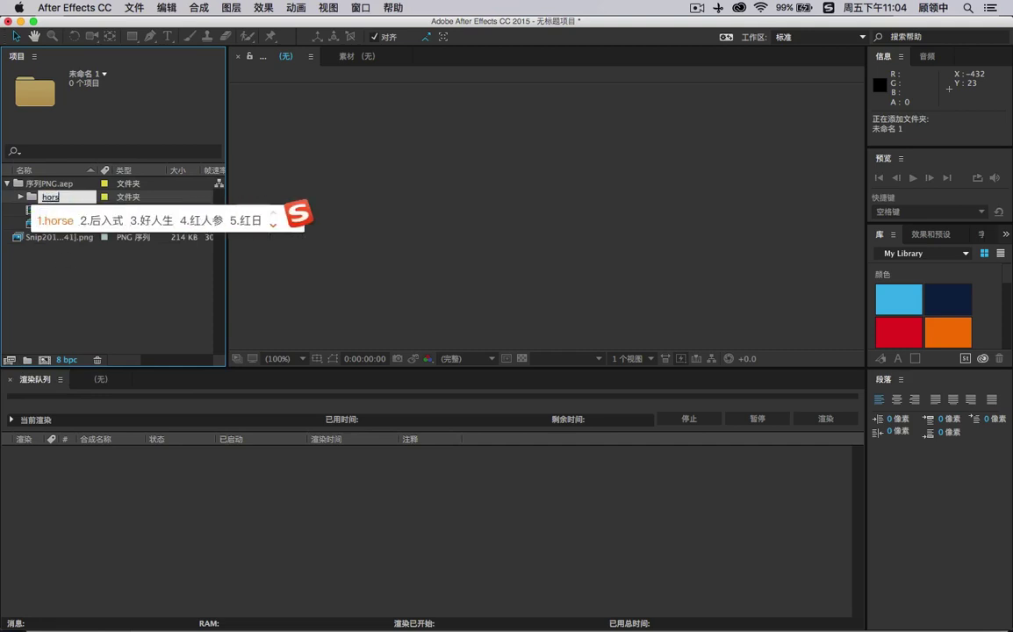
pyautogui.press('Return')
pyautogui.press('Return')
pyautogui.click(56, 223)
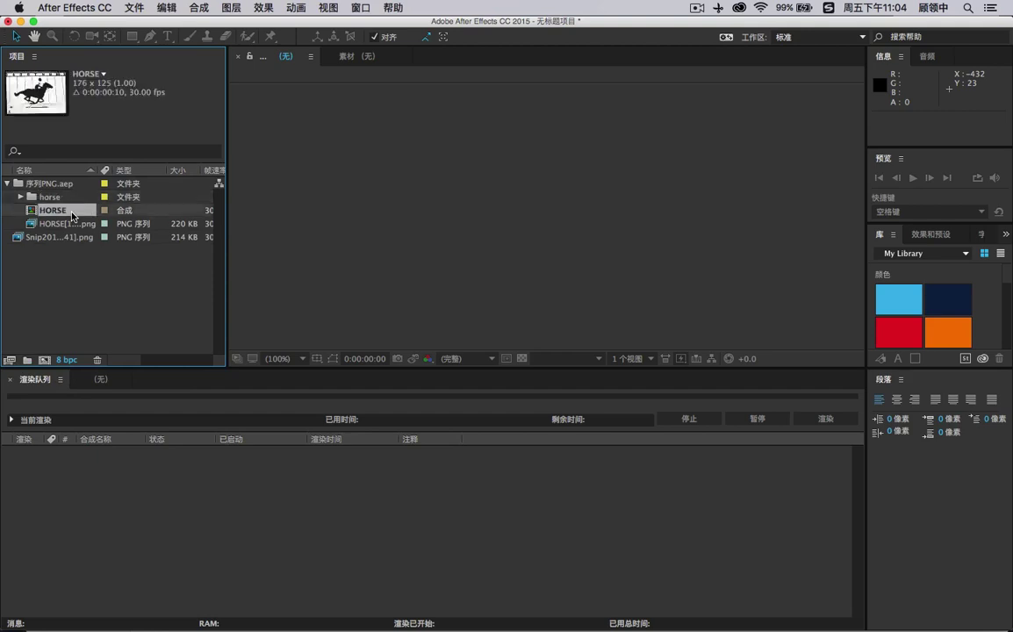
pyautogui.keyDown('shift'); pyautogui.click(56, 211); pyautogui.keyUp('shift')
pyautogui.moveTo(56, 212); pyautogui.dragTo(51, 197)
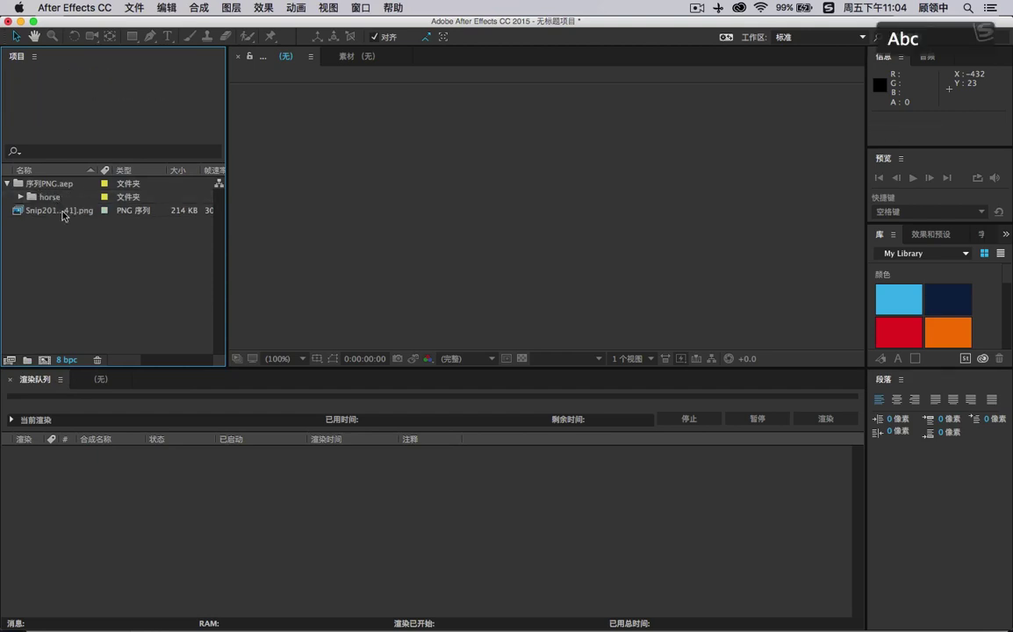
pyautogui.click(21, 197)
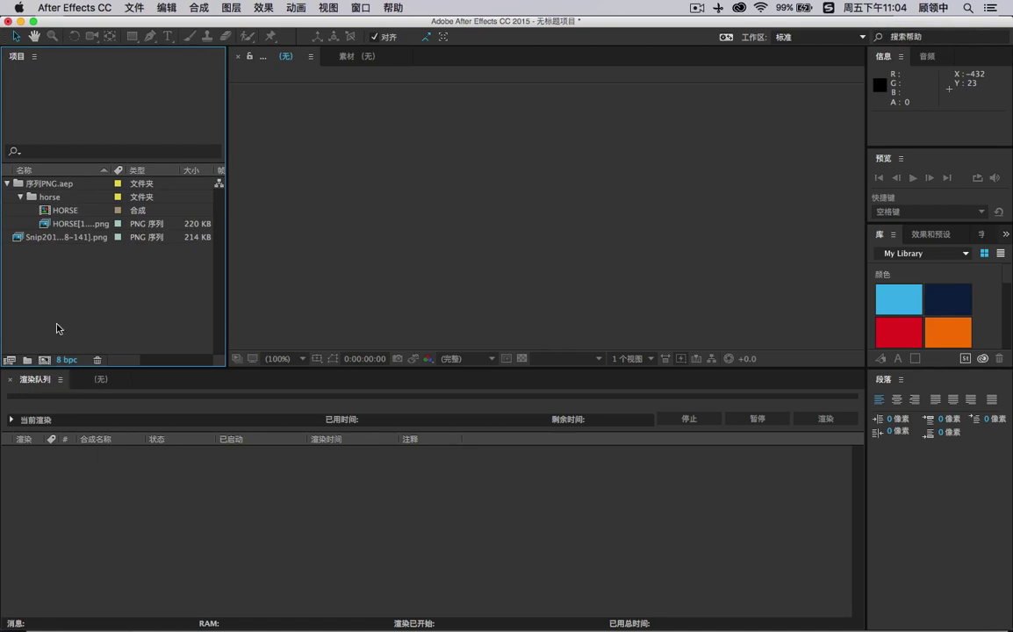
pyautogui.click(48, 237)
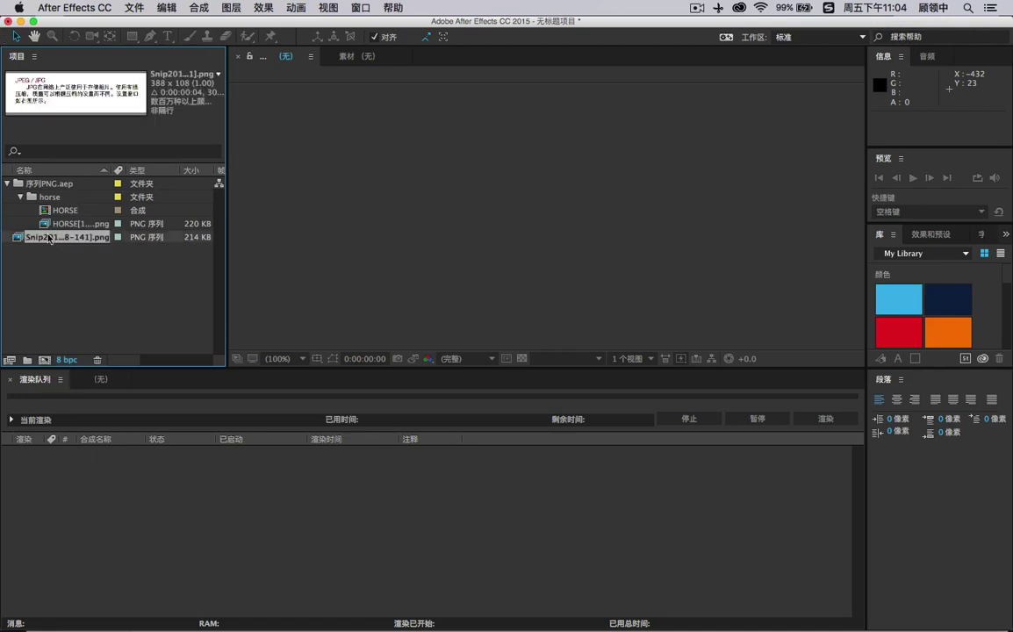
# - View the Snip PNG sequence in the Footage viewer, scrubbing frames 01f–03f (PSD and TGA slides)
pyautogui.doubleClick(41, 237)
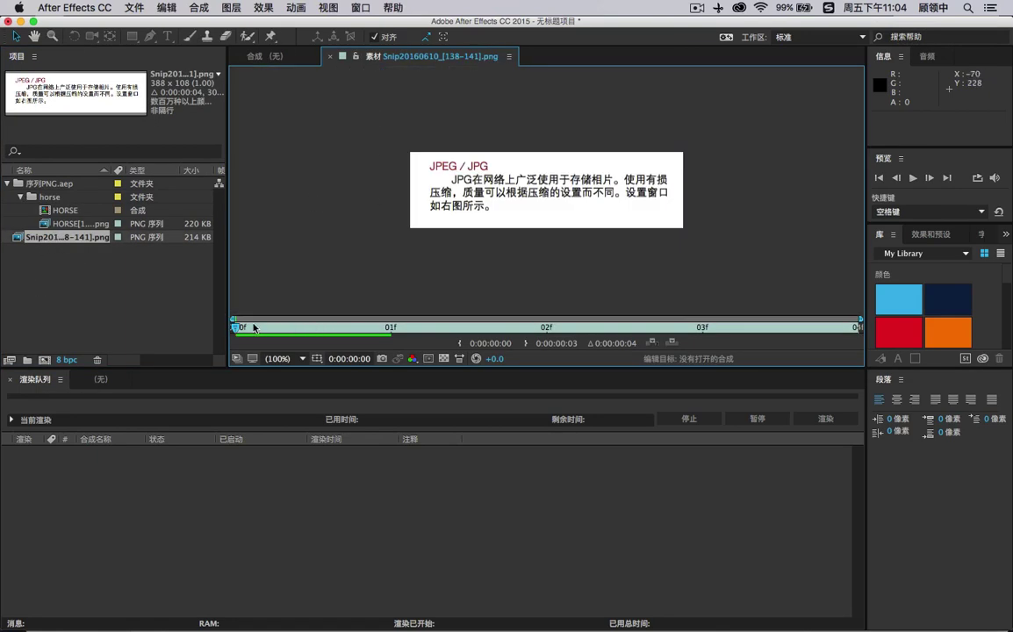
pyautogui.moveTo(315, 324); pyautogui.dragTo(702, 324)
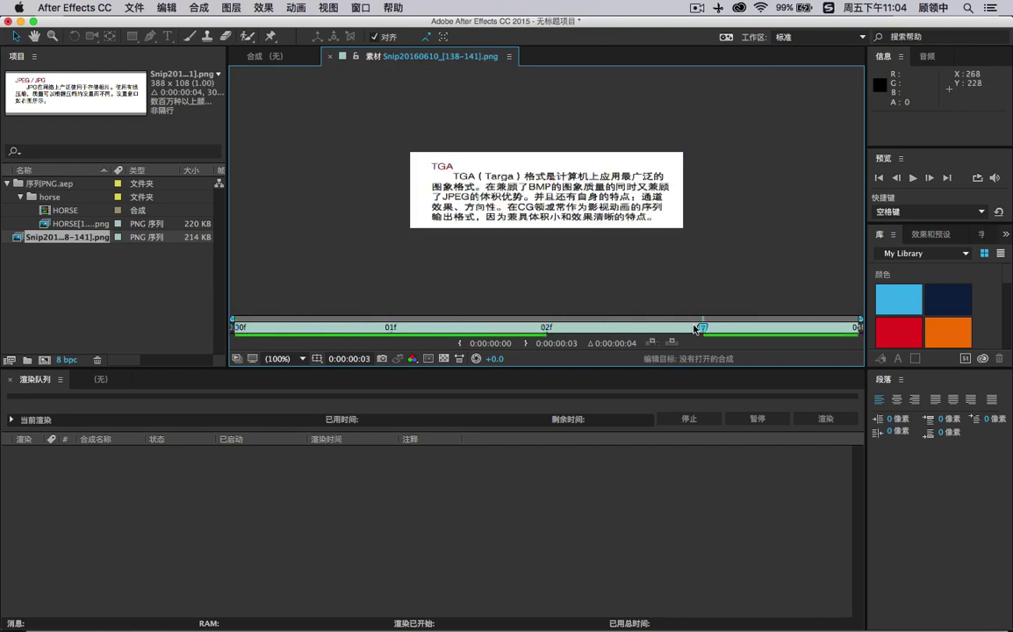
pyautogui.moveTo(702, 326); pyautogui.dragTo(331, 329)
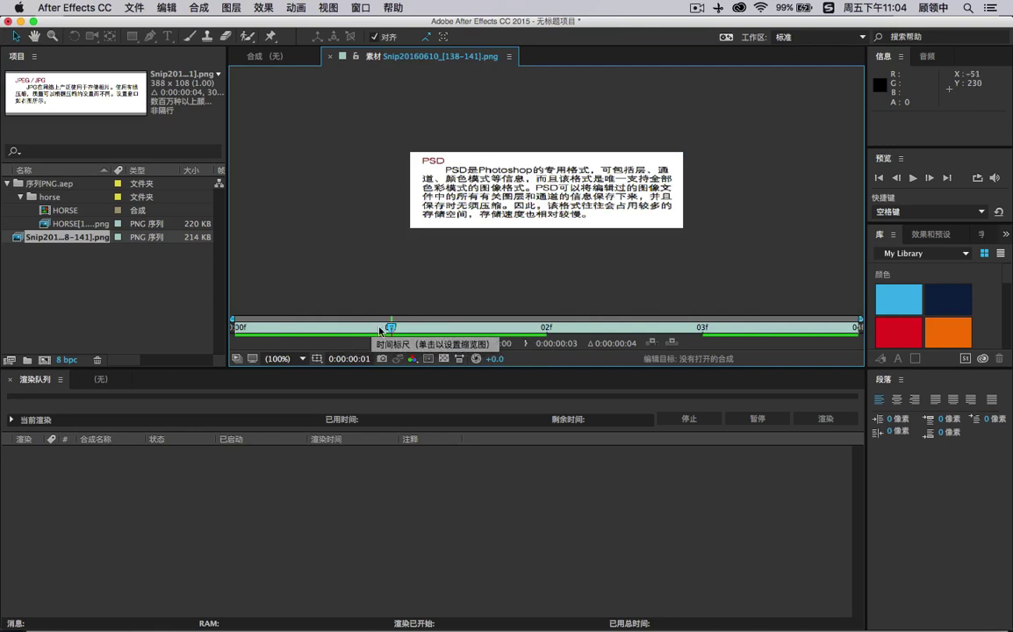
pyautogui.moveTo(391, 328); pyautogui.dragTo(628, 336)
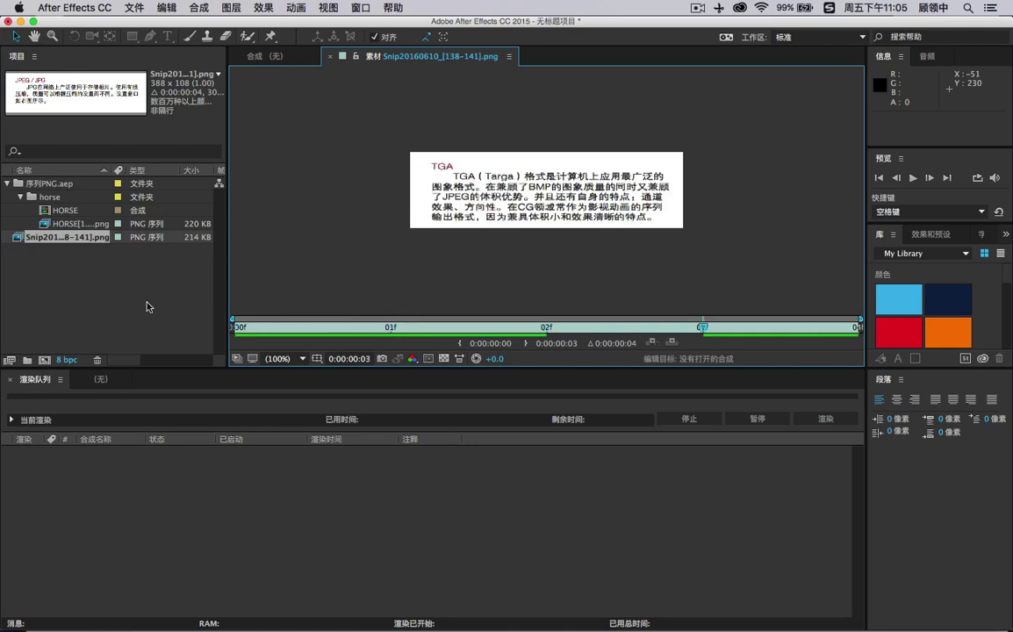
pyautogui.moveTo(21, 243); pyautogui.dragTo(43, 364)
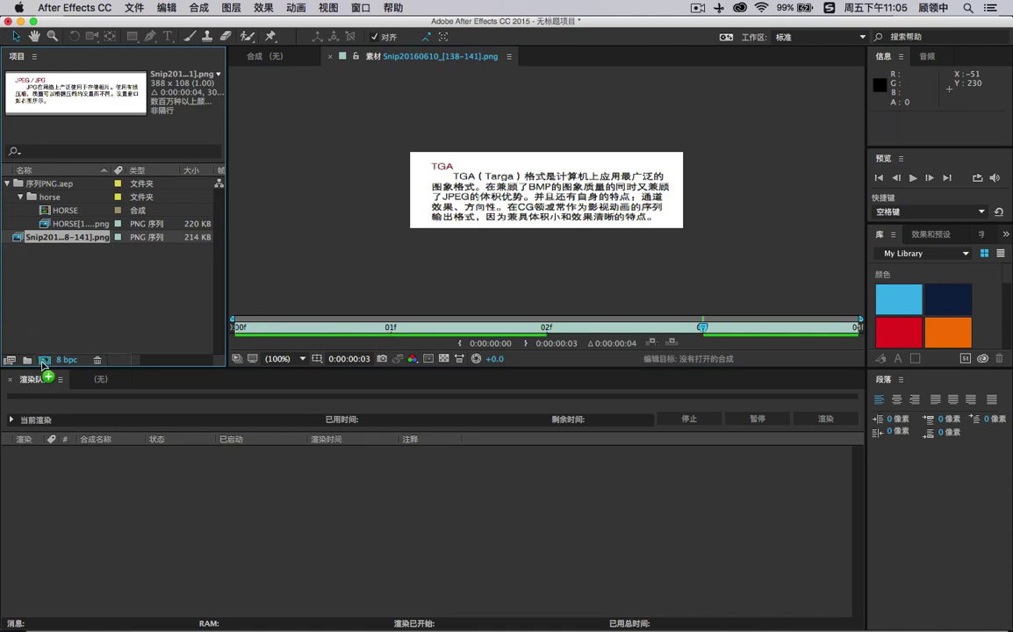
# - Build the Snip20160610 composition from the sequence, scrub and play it, then select its layer
pyautogui.moveTo(42, 364); pyautogui.dragTo(43, 364)
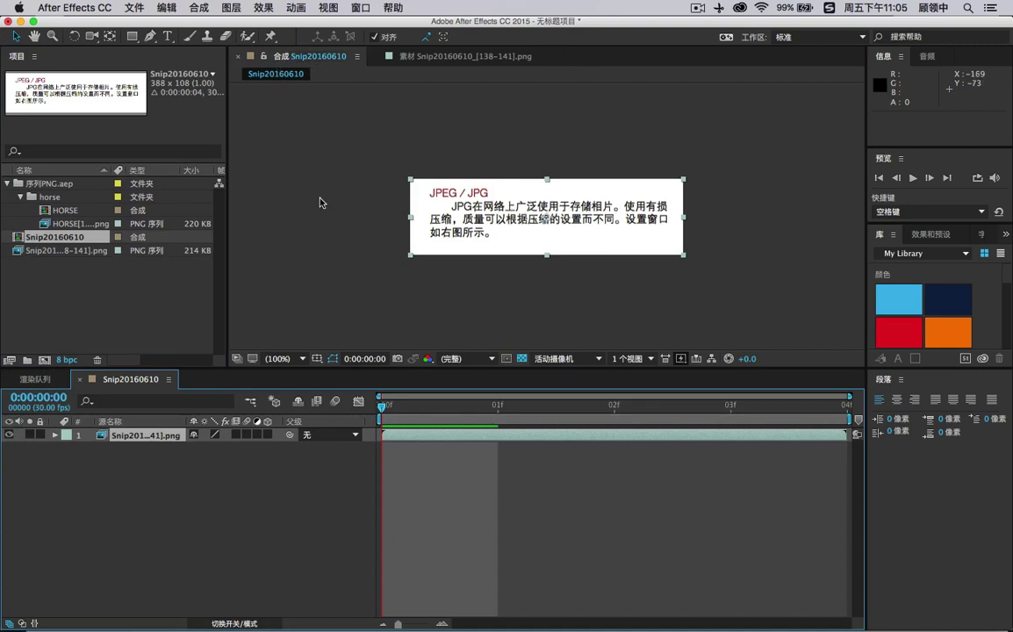
pyautogui.click(502, 416)
pyautogui.moveTo(503, 419); pyautogui.dragTo(392, 393)
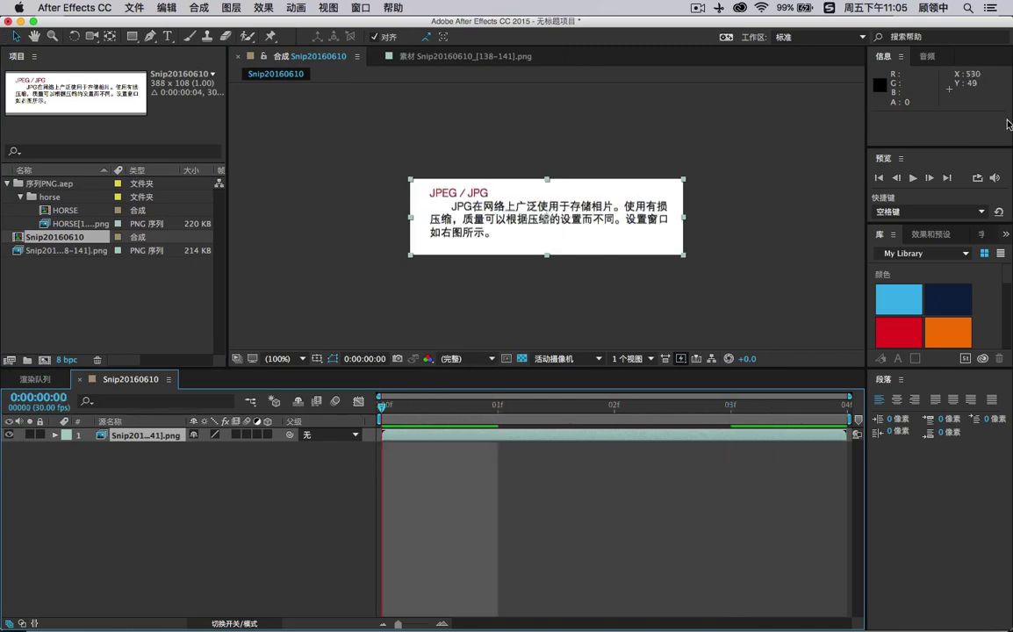
pyautogui.click(912, 178)
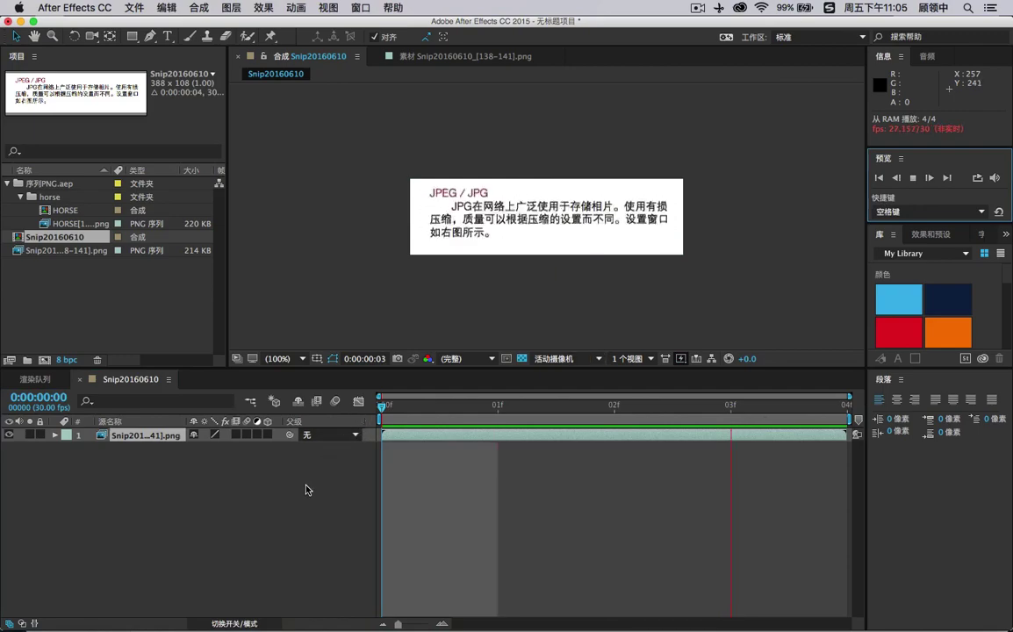
pyautogui.click(103, 316)
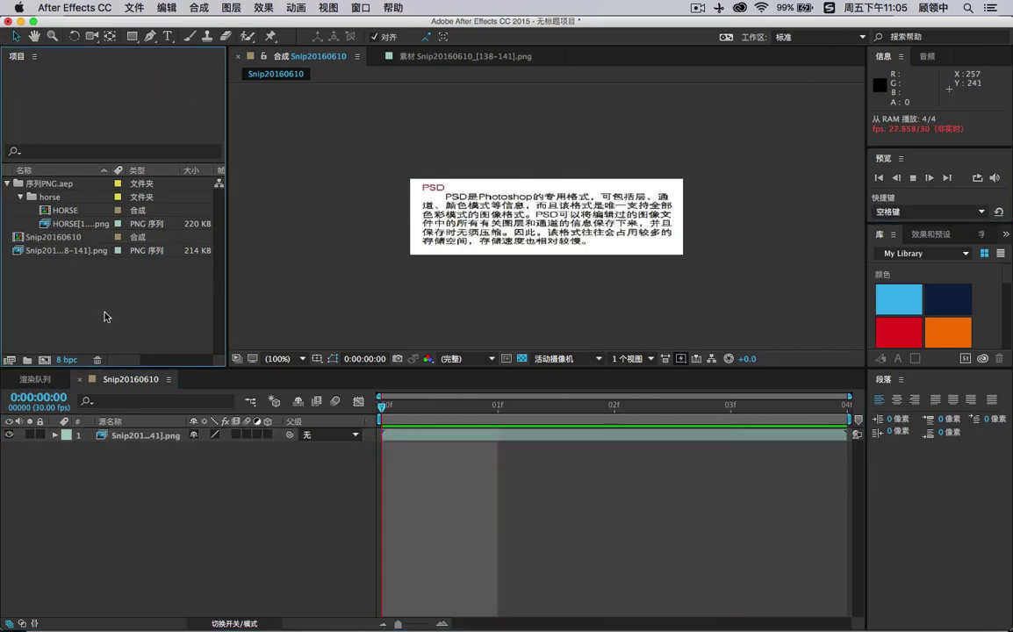
pyautogui.click(409, 58)
pyautogui.click(336, 59)
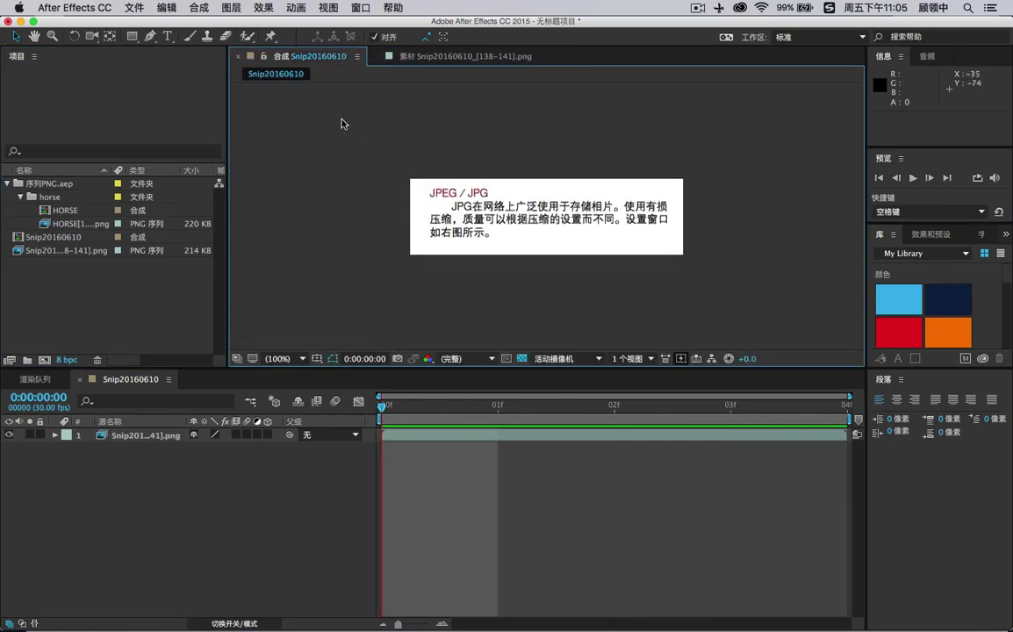
pyautogui.moveTo(344, 125); pyautogui.dragTo(614, 229)
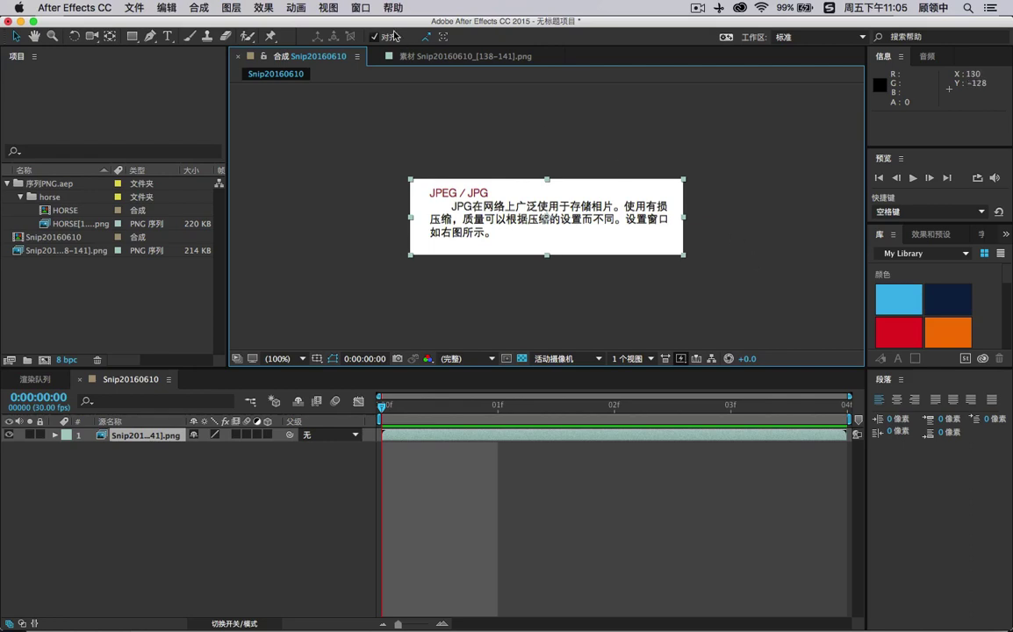
# - Show the Effect Controls and Effects & Presets panels, making the effects panel taller
pyautogui.click(360, 7)
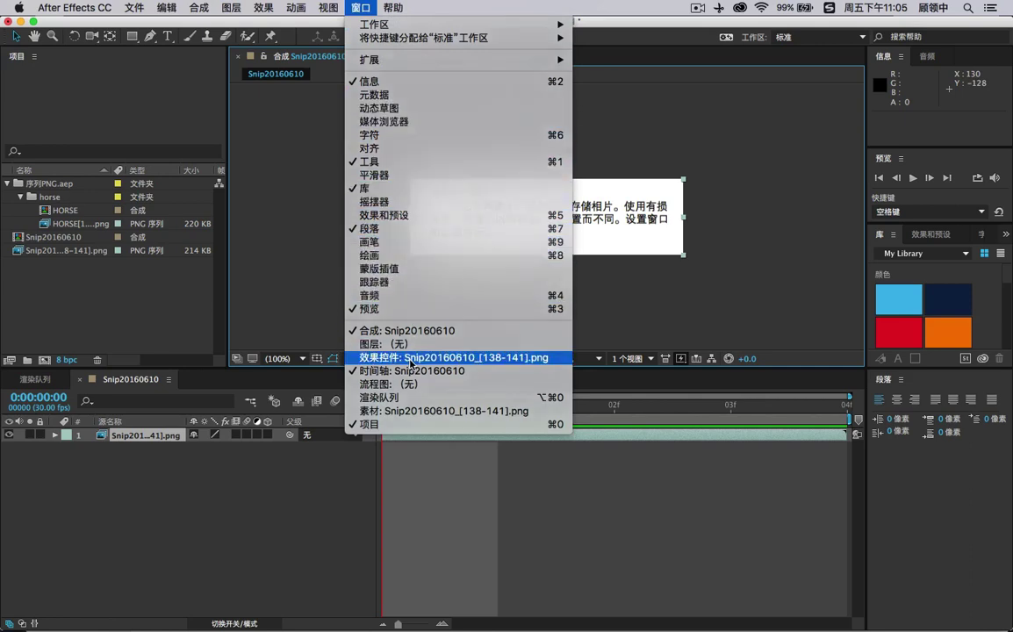
pyautogui.click(410, 358)
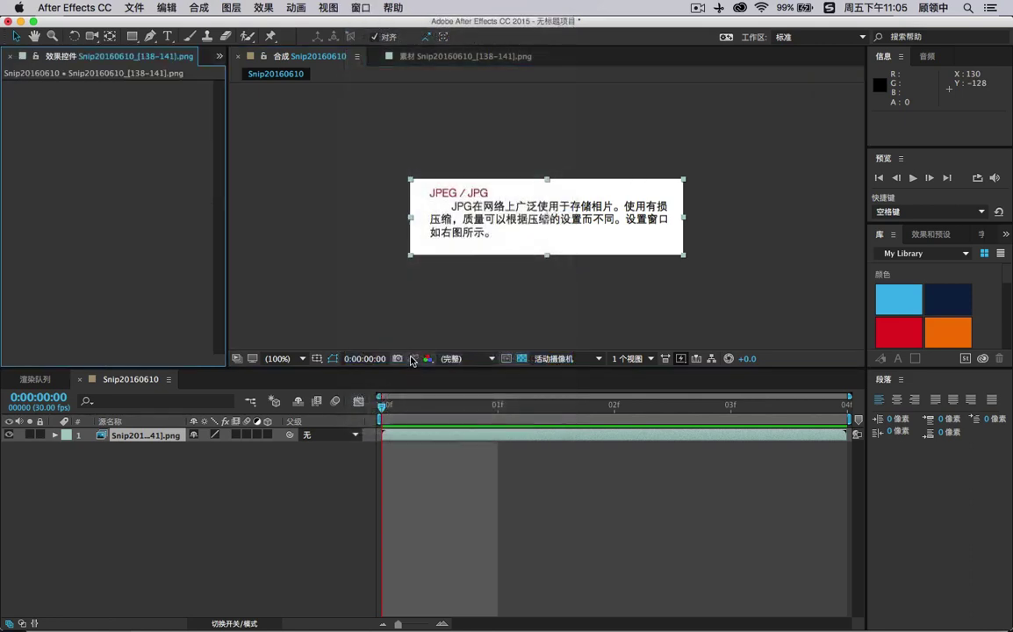
pyautogui.click(360, 8)
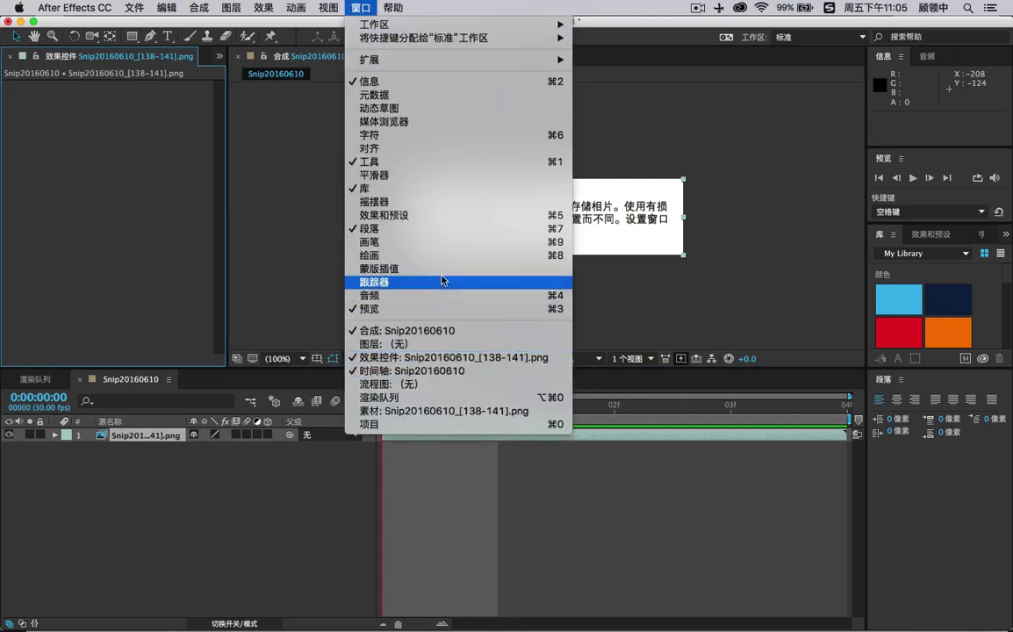
pyautogui.click(442, 218)
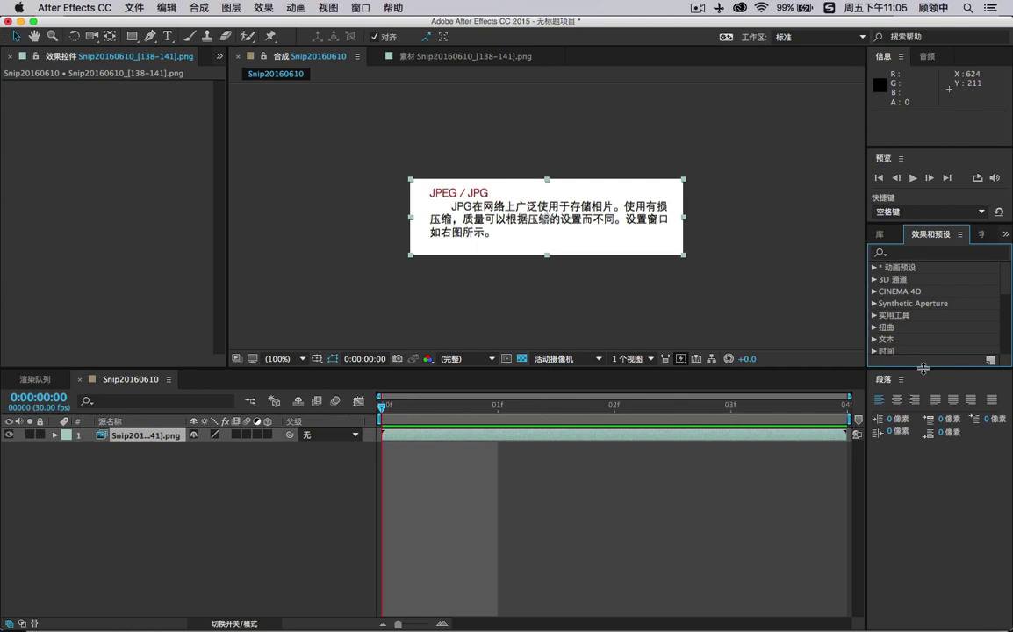
pyautogui.moveTo(918, 370); pyautogui.dragTo(918, 408)
pyautogui.click(919, 254)
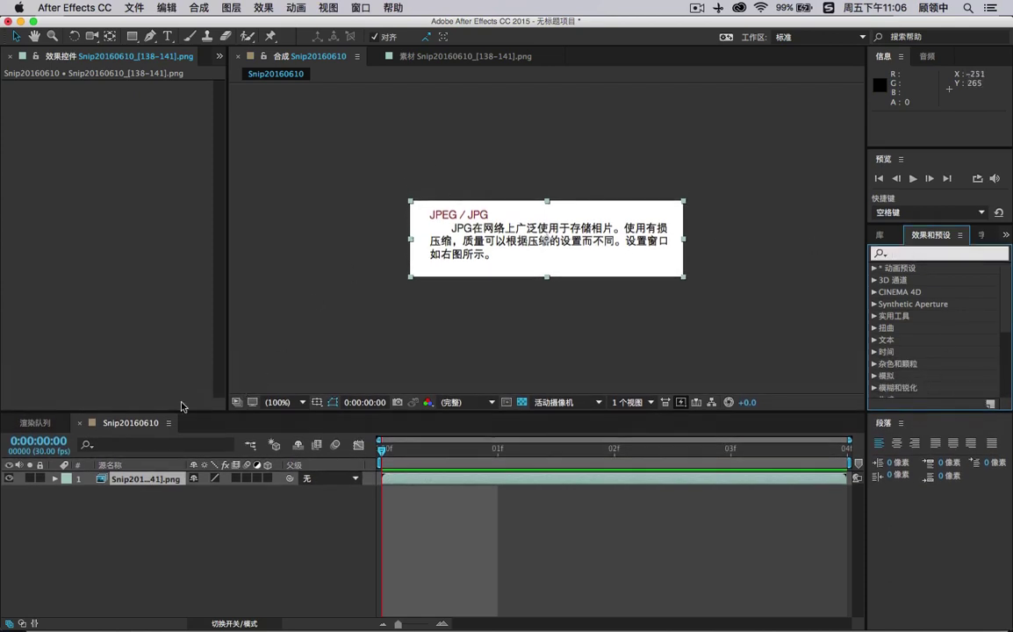
# - Return the viewer to the composition and restore the Project panel via the Window menu
pyautogui.doubleClick(134, 479)
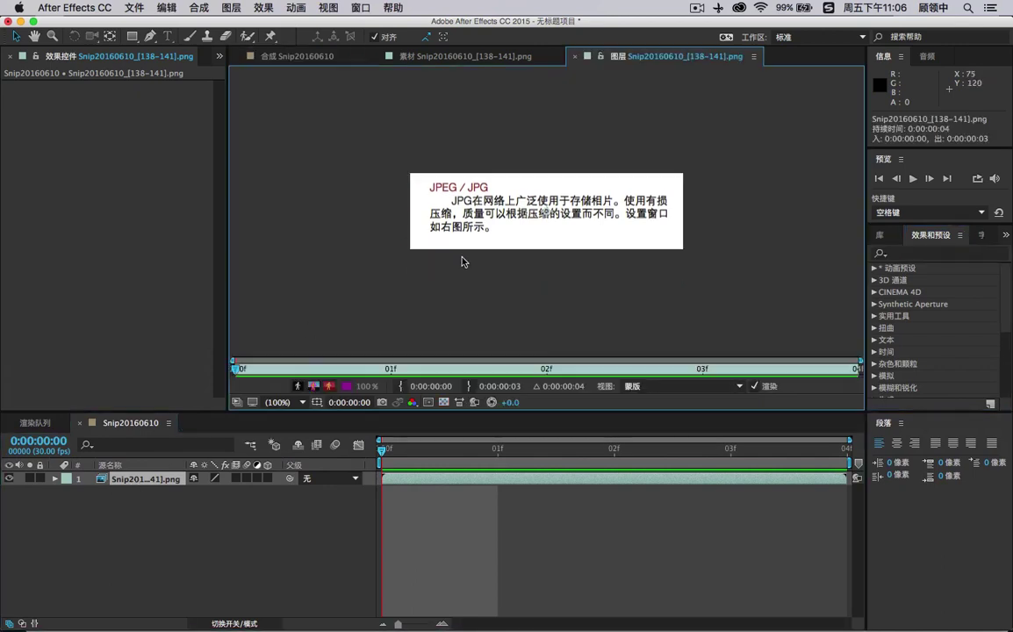
pyautogui.click(279, 56)
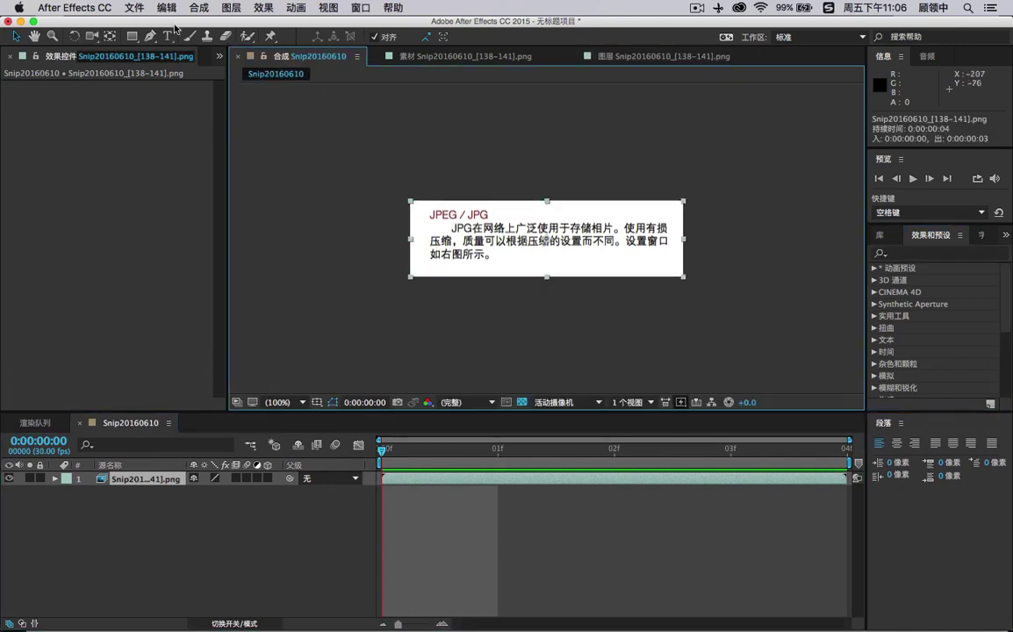
pyautogui.click(360, 8)
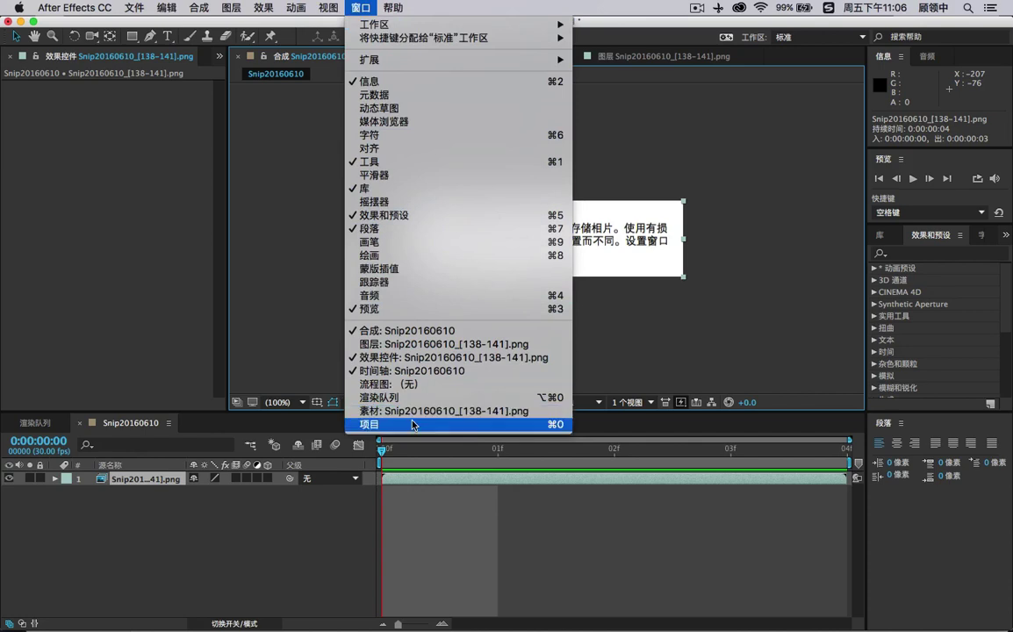
pyautogui.click(412, 425)
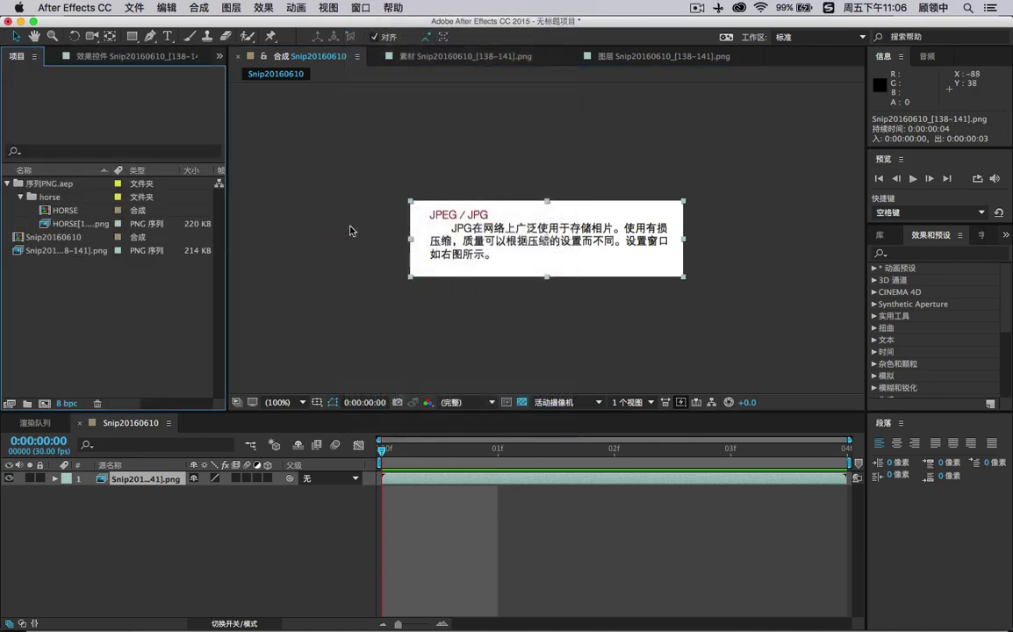
pyautogui.click(911, 254)
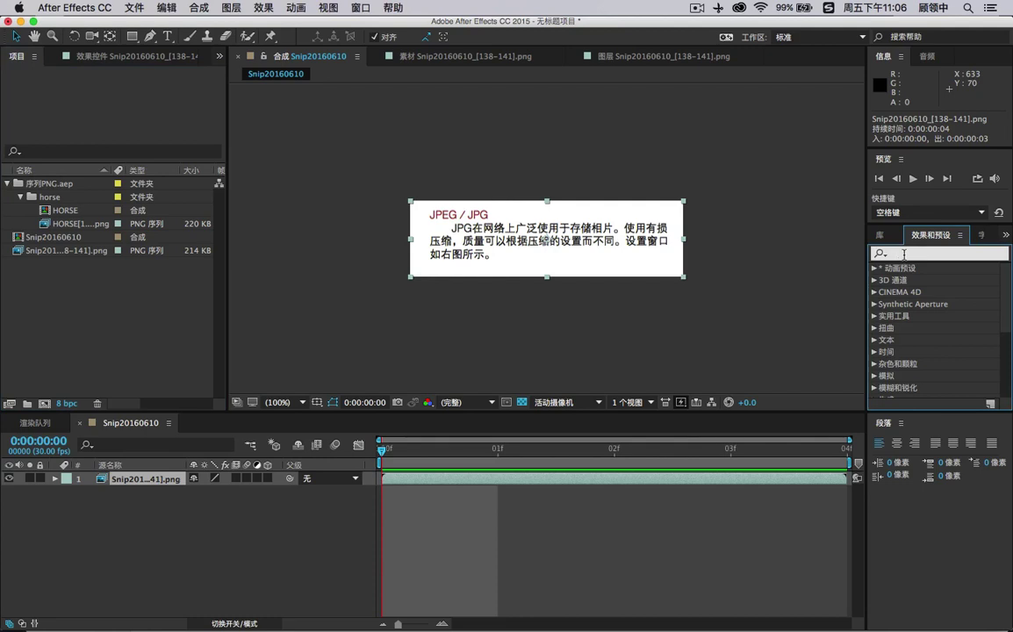
# - Import city.jpg from AE特效教程/lesson03_亲子关系与输出/footage and place it atop the Snip20160610 timeline
pyautogui.doubleClick(113, 289)
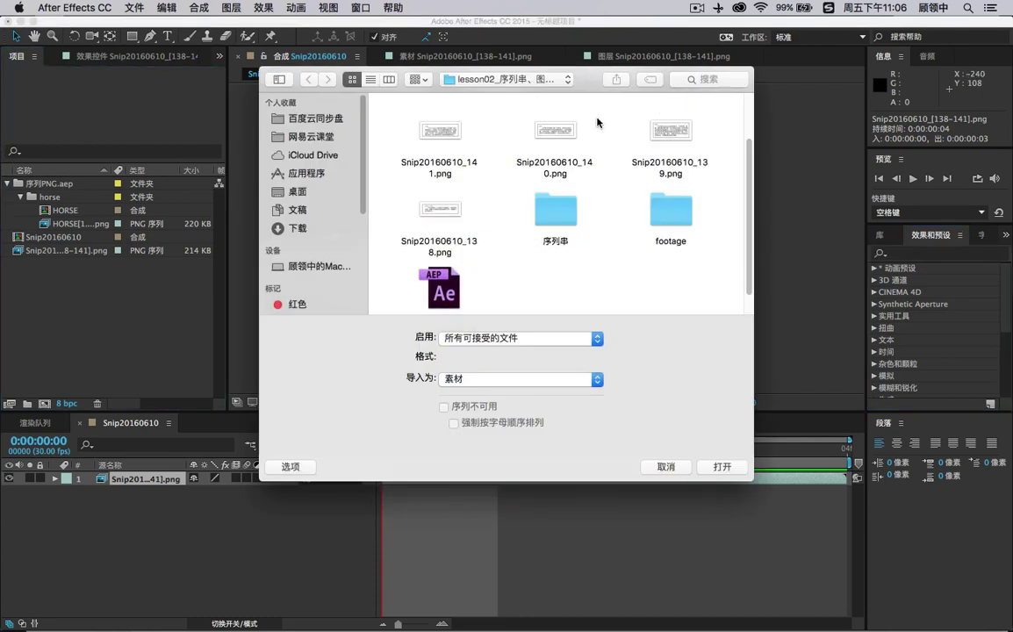
pyautogui.click(495, 85)
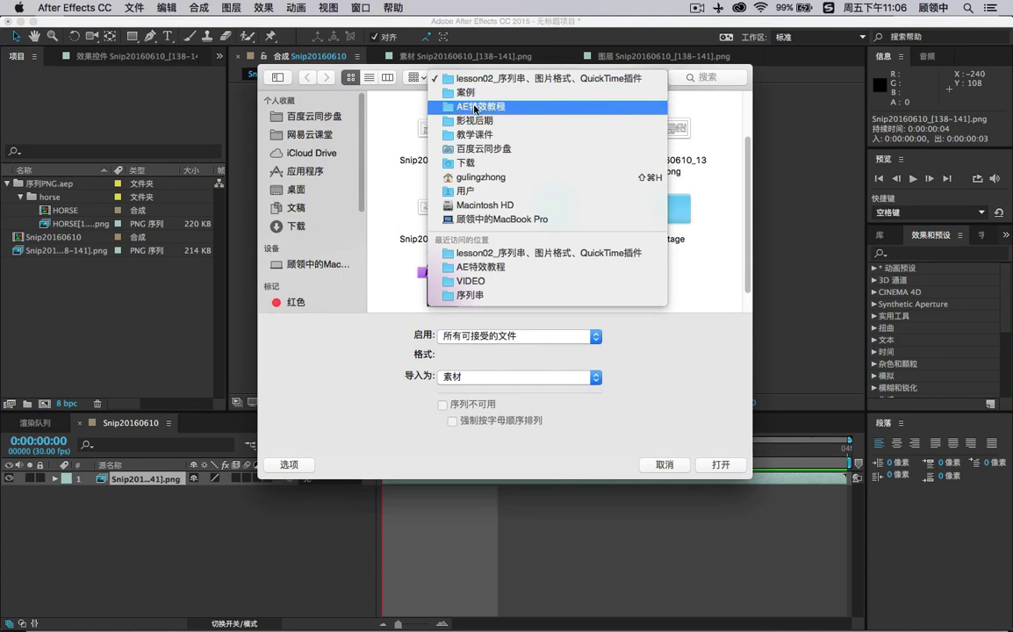
pyautogui.click(478, 106)
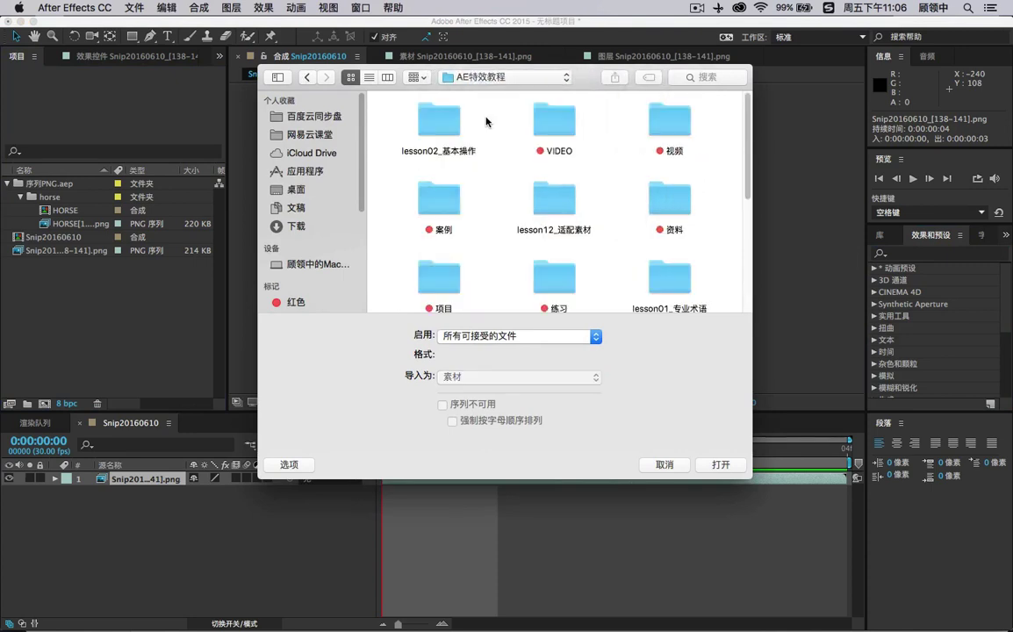
pyautogui.doubleClick(439, 121)
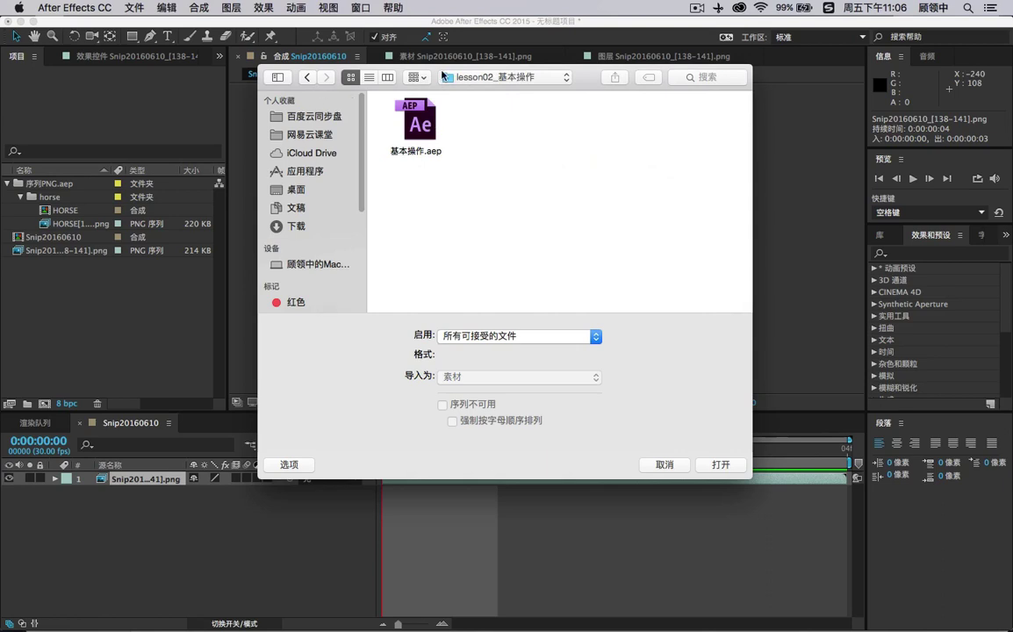
pyautogui.click(307, 77)
pyautogui.scroll(-3, 562, 185)
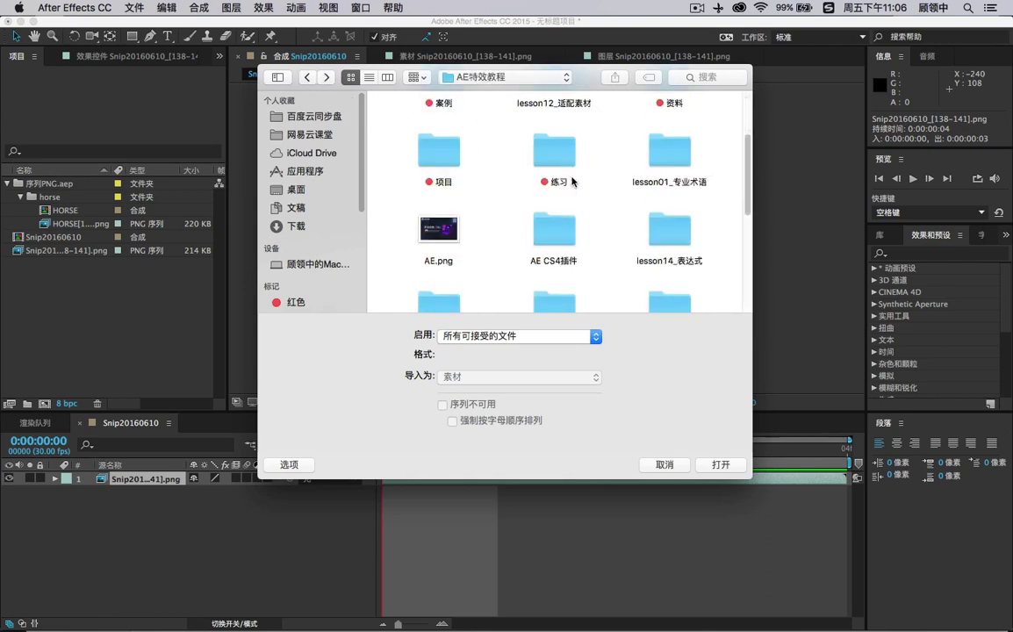
pyautogui.scroll(-3, 572, 182)
pyautogui.click(544, 189)
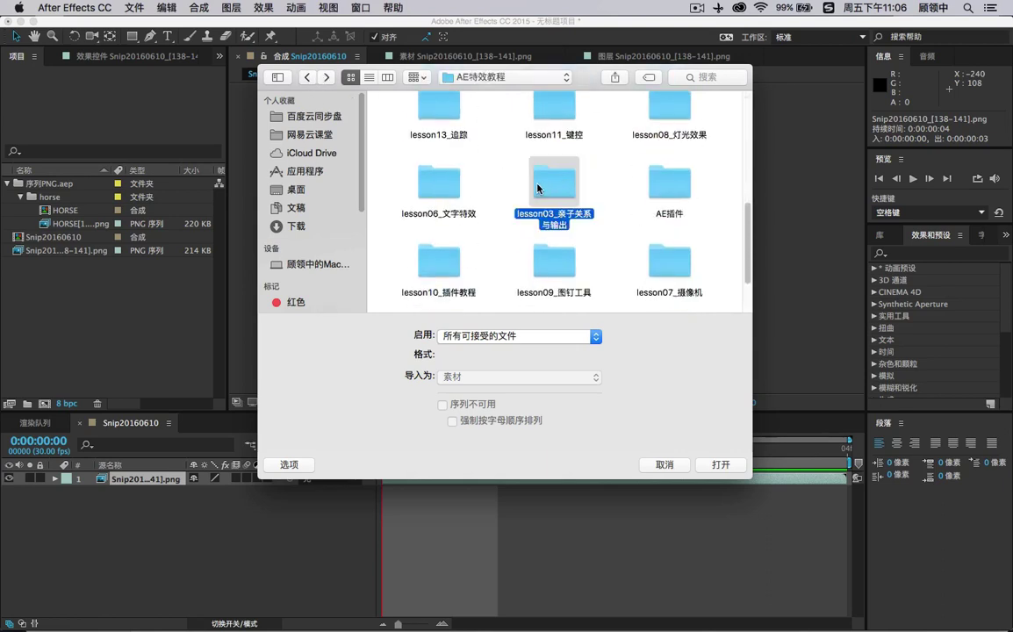
pyautogui.doubleClick(537, 196)
pyautogui.doubleClick(416, 114)
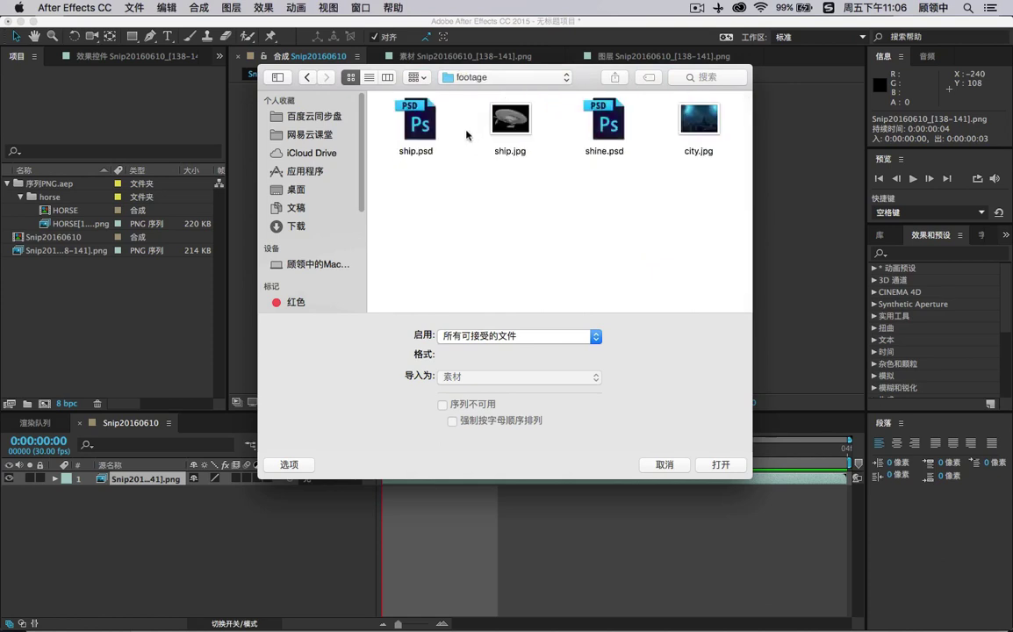
pyautogui.doubleClick(698, 119)
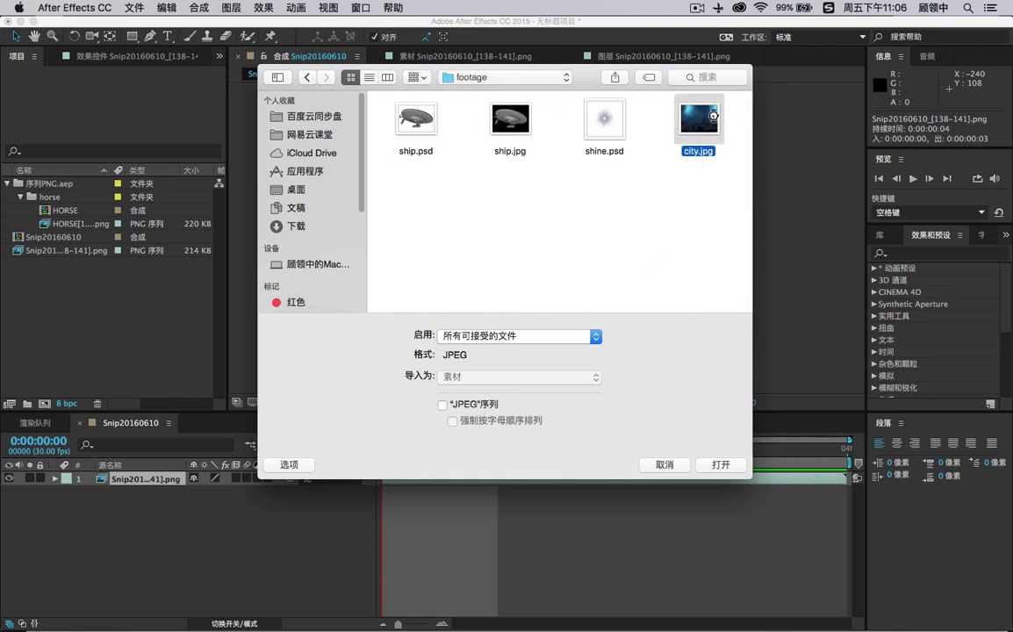
pyautogui.moveTo(42, 237)
pyautogui.mouseDown()
pyautogui.moveTo(117, 533)
pyautogui.moveTo(130, 478)
pyautogui.mouseUp()
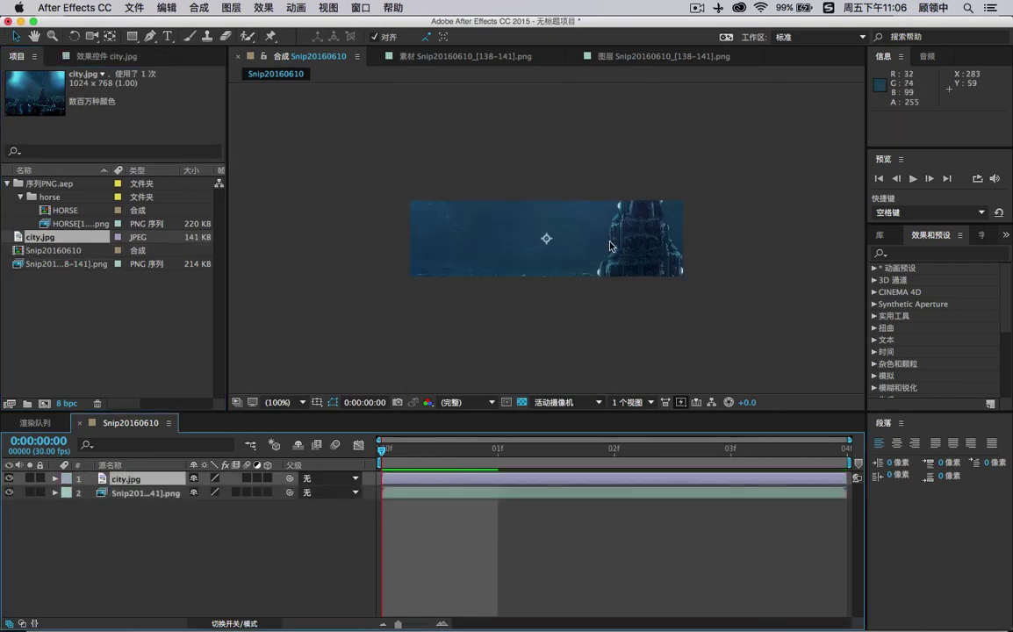
# - Reposition the city image, search effects for 色相, and apply 色相/饱和度 to the city image
pyautogui.moveTo(622, 254)
pyautogui.mouseDown()
pyautogui.moveTo(622, 302)
pyautogui.moveTo(599, 189)
pyautogui.mouseUp()
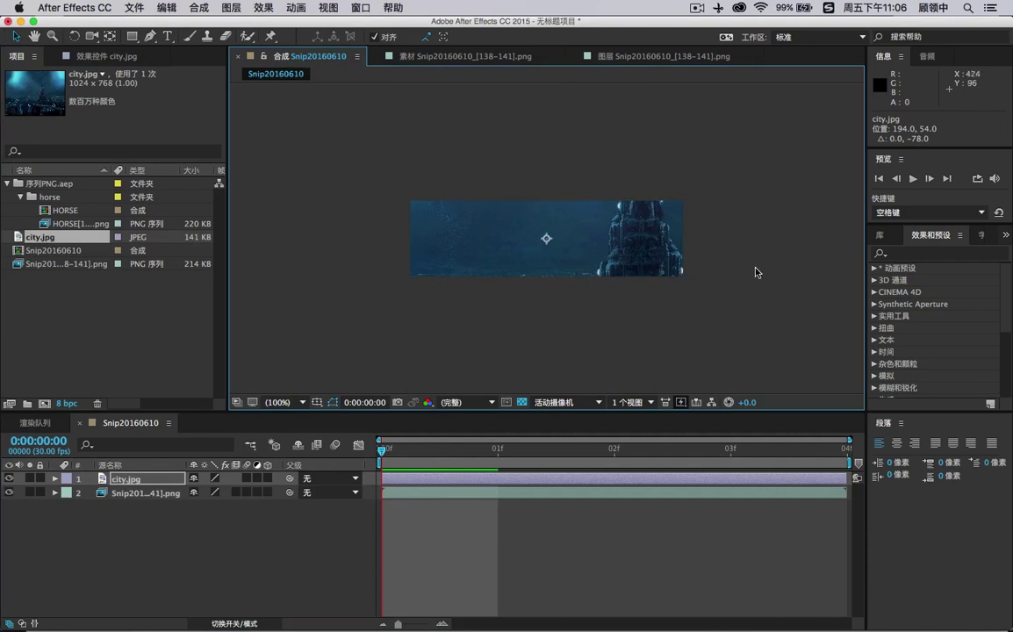
pyautogui.click(927, 254)
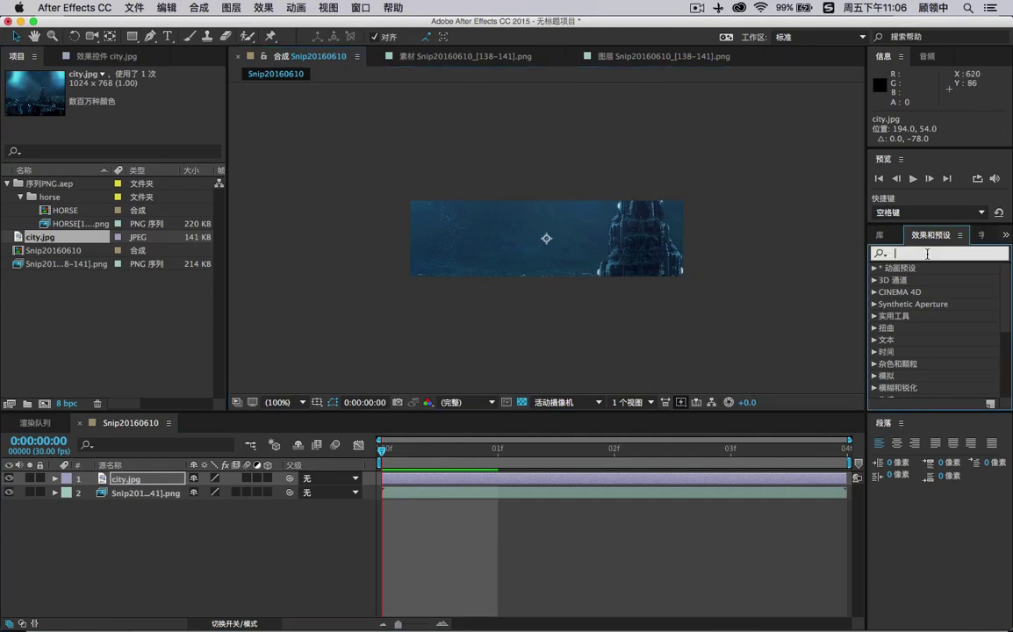
pyautogui.write('hu')
pyautogui.press('BackSpace')
pyautogui.press('BackSpace')
pyautogui.write('s')
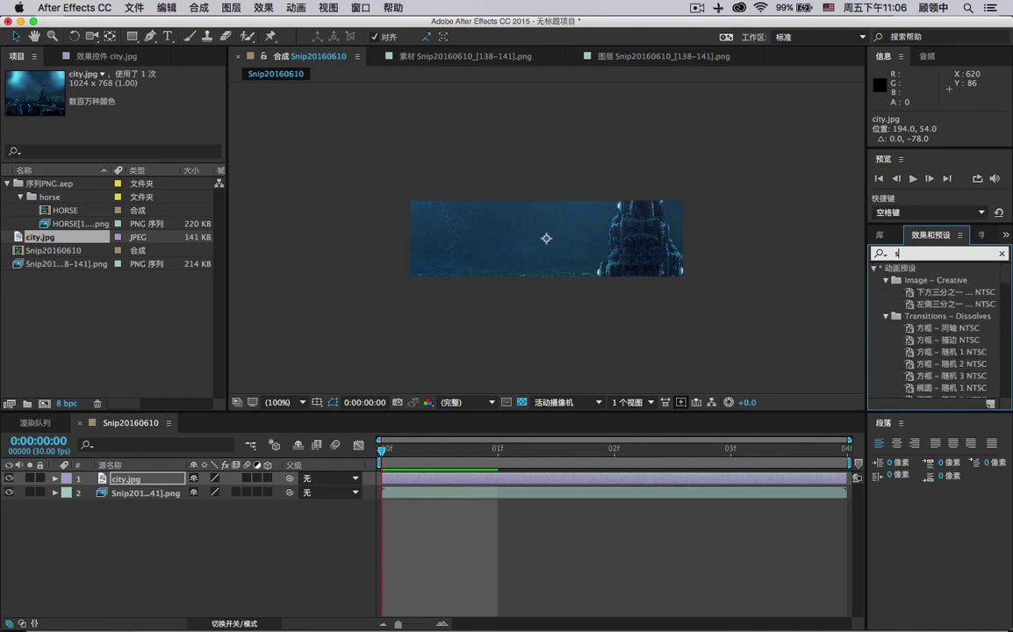
pyautogui.press('BackSpace')
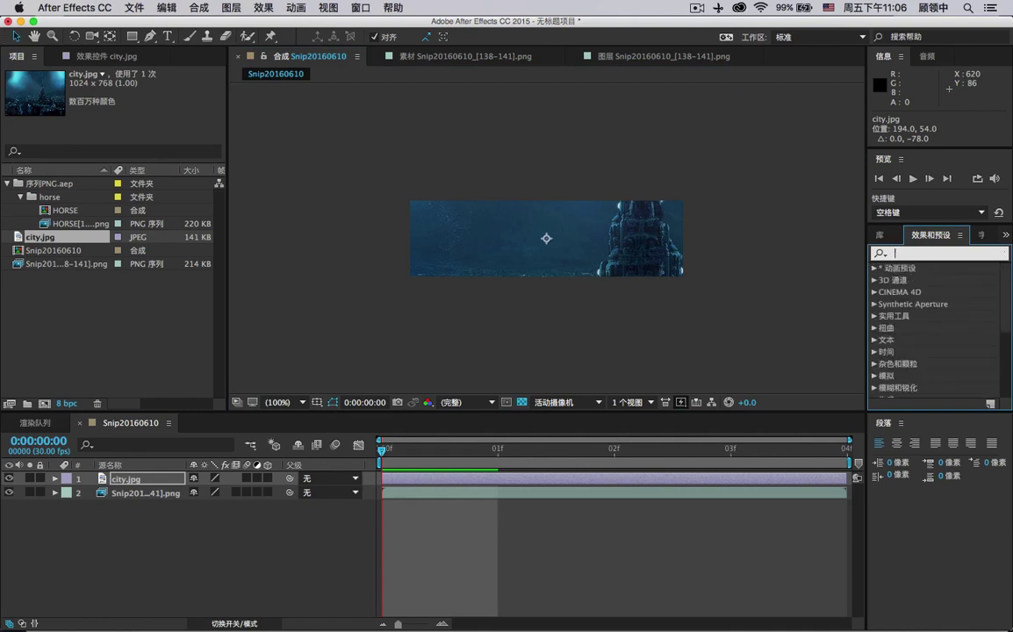
pyautogui.write("se'xiang")
pyautogui.press('space')
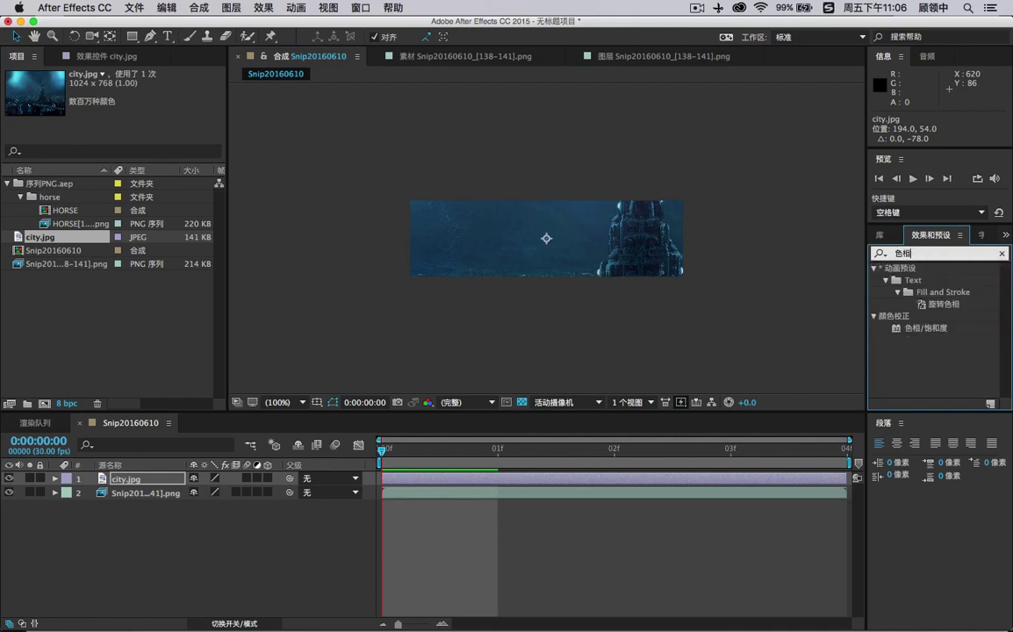
pyautogui.moveTo(956, 327)
pyautogui.mouseDown()
pyautogui.moveTo(753, 274)
pyautogui.moveTo(136, 477)
pyautogui.mouseUp()
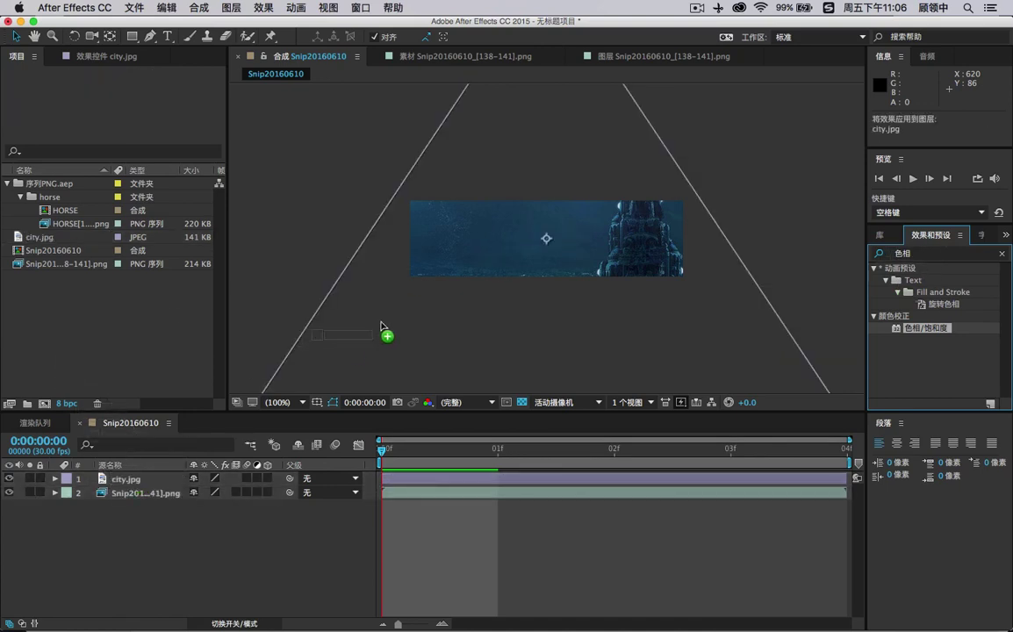
pyautogui.moveTo(136, 477); pyautogui.dragTo(500, 277)
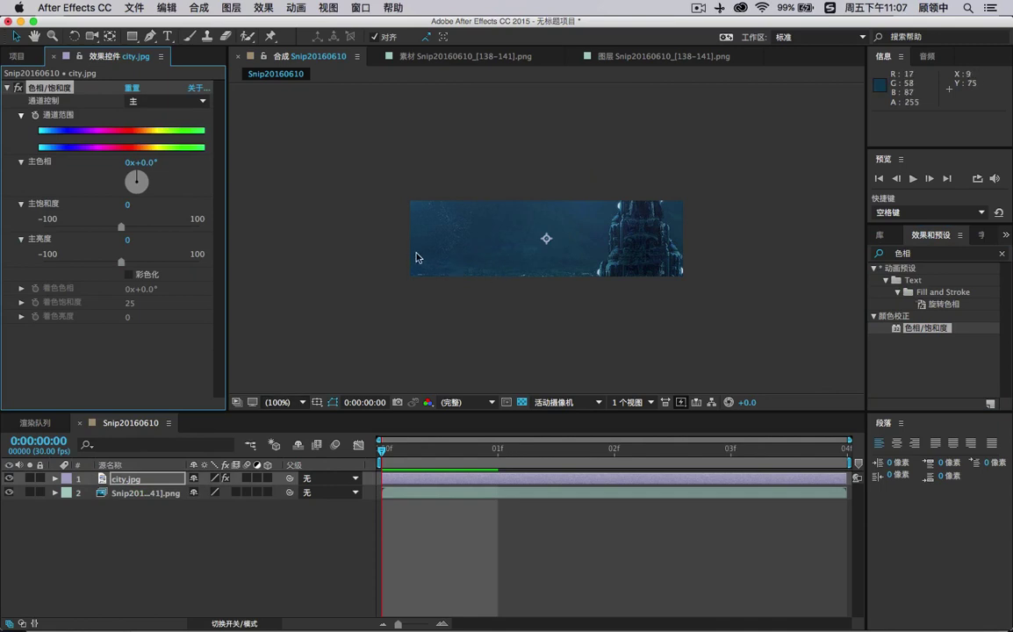
# - Enable 彩色化 (Colorize) and set 着色色相 to 0x+93.0°, tinting the city image green
pyautogui.click(127, 275)
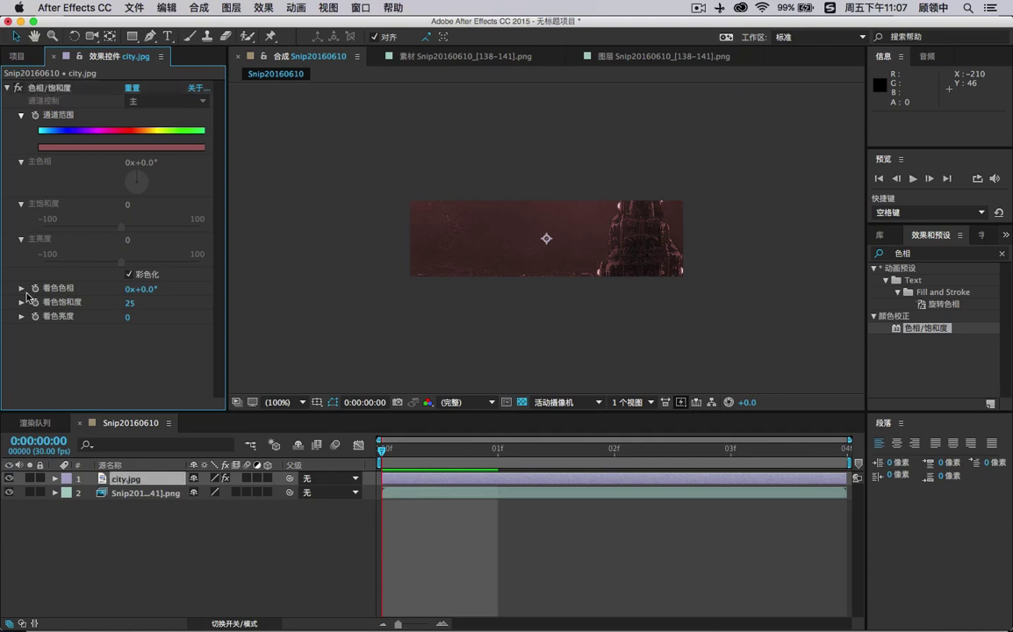
pyautogui.moveTo(141, 289)
pyautogui.mouseDown()
pyautogui.moveTo(324, 294)
pyautogui.moveTo(188, 274)
pyautogui.moveTo(304, 265)
pyautogui.moveTo(418, 300)
pyautogui.mouseUp()
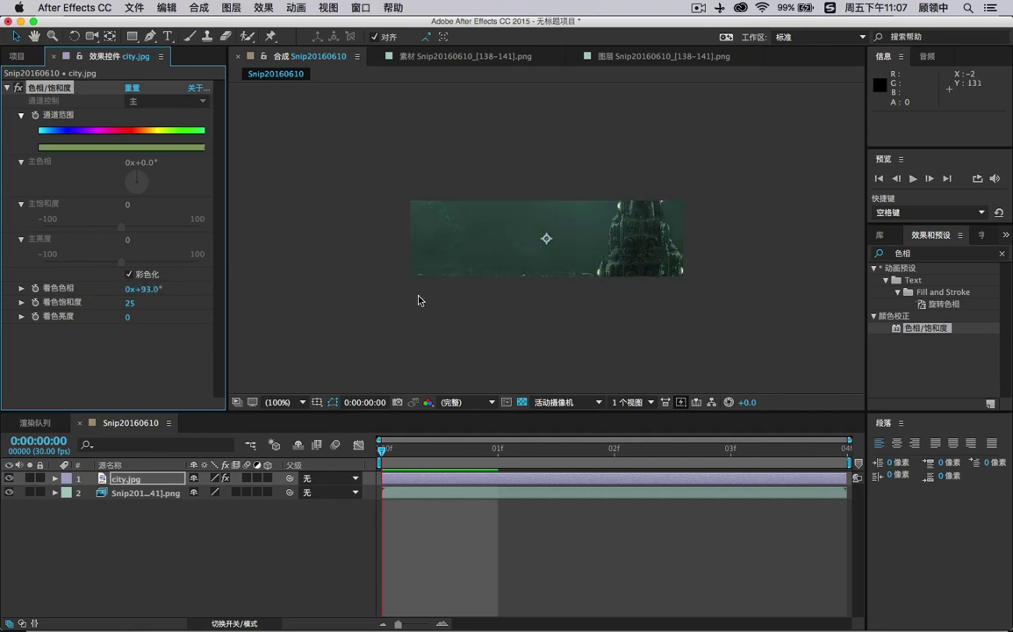
pyautogui.click(21, 288)
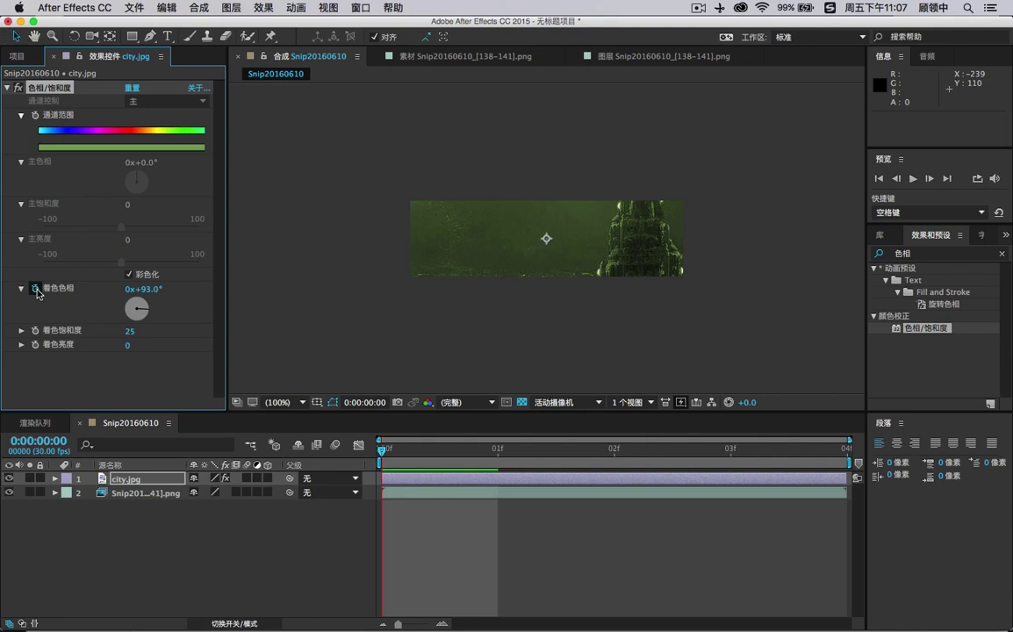
# - Add the expression random(0,100) to the Hue/Saturation colorize hue (着色色相)
pyautogui.keyDown('alt'); pyautogui.click(35, 287); pyautogui.keyUp('alt')
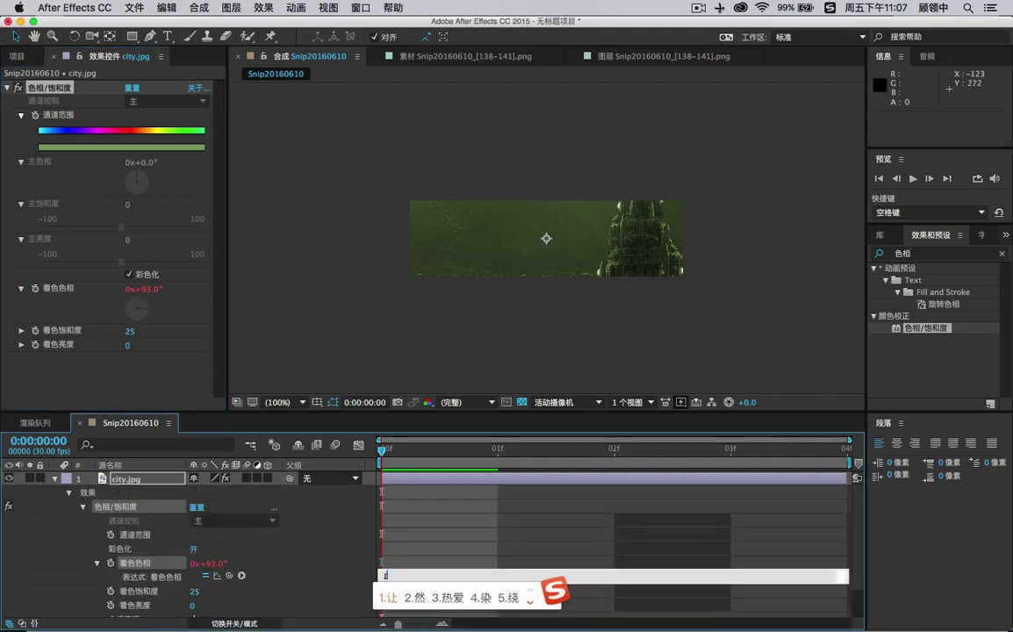
pyautogui.write('random(0,100')
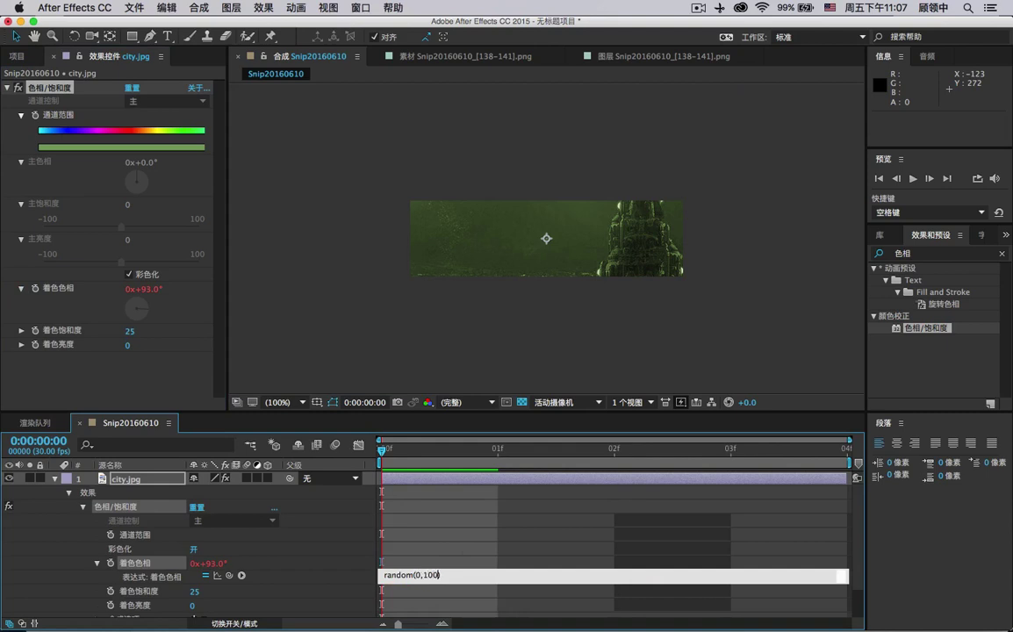
pyautogui.click(394, 517)
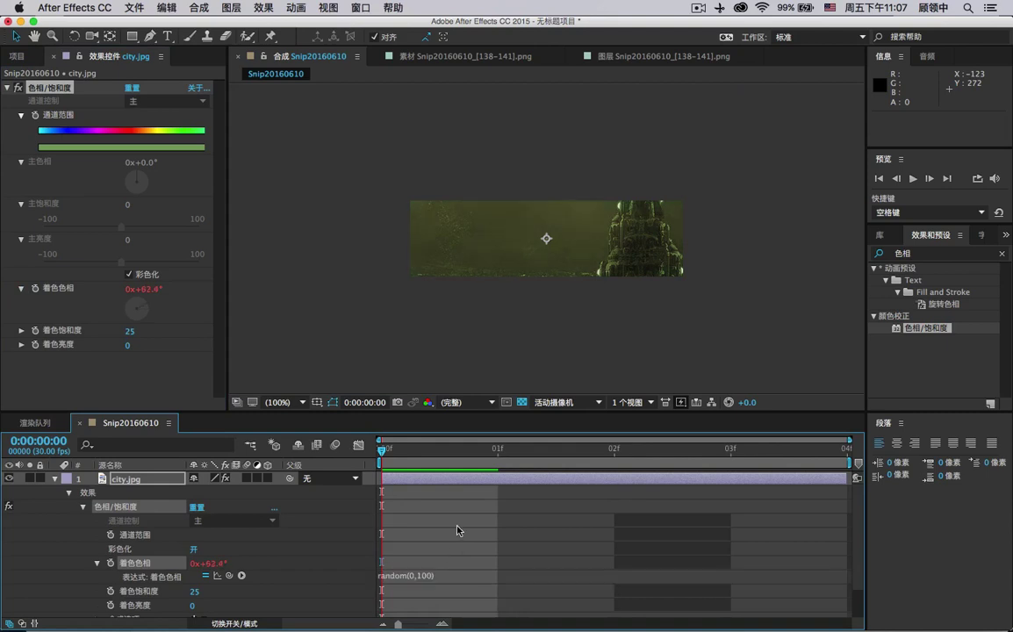
# - Preview the randomly changing tint, collapse city.jpg's effects, and show the Library panel
pyautogui.click(915, 179)
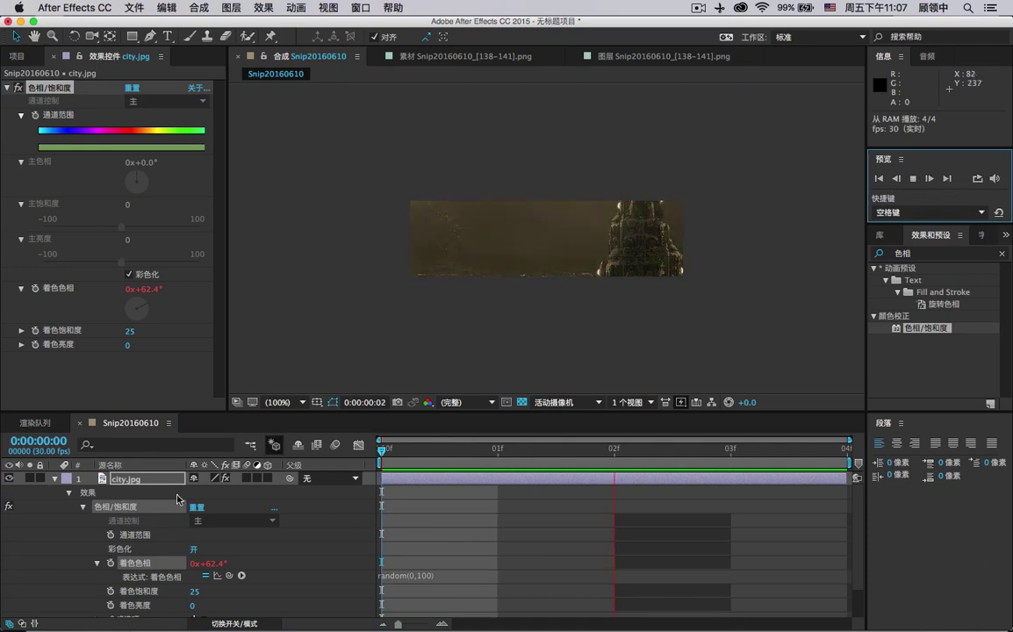
pyautogui.click(55, 478)
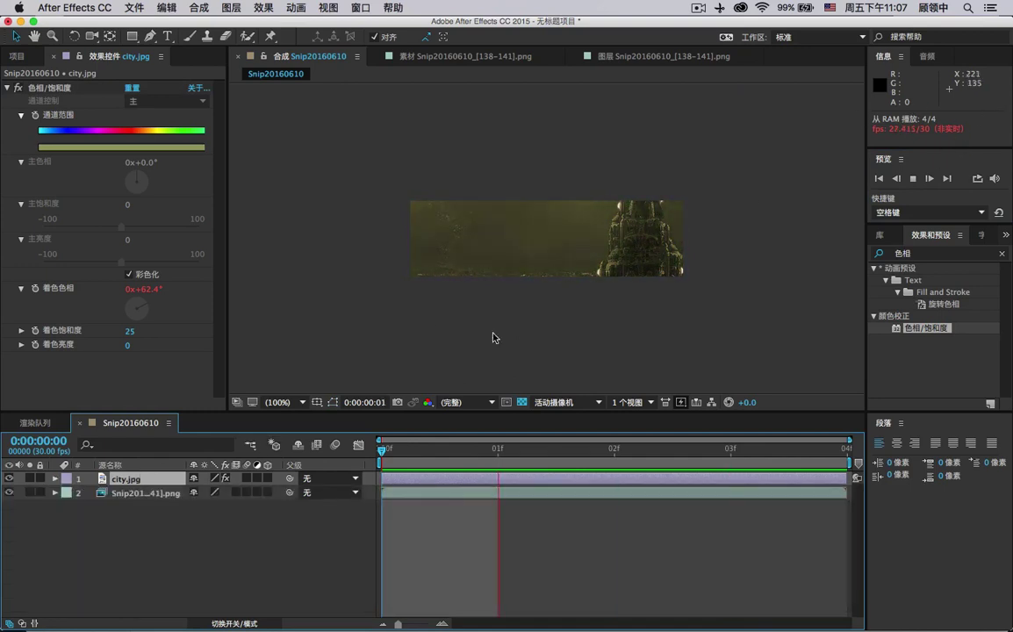
pyautogui.click(913, 178)
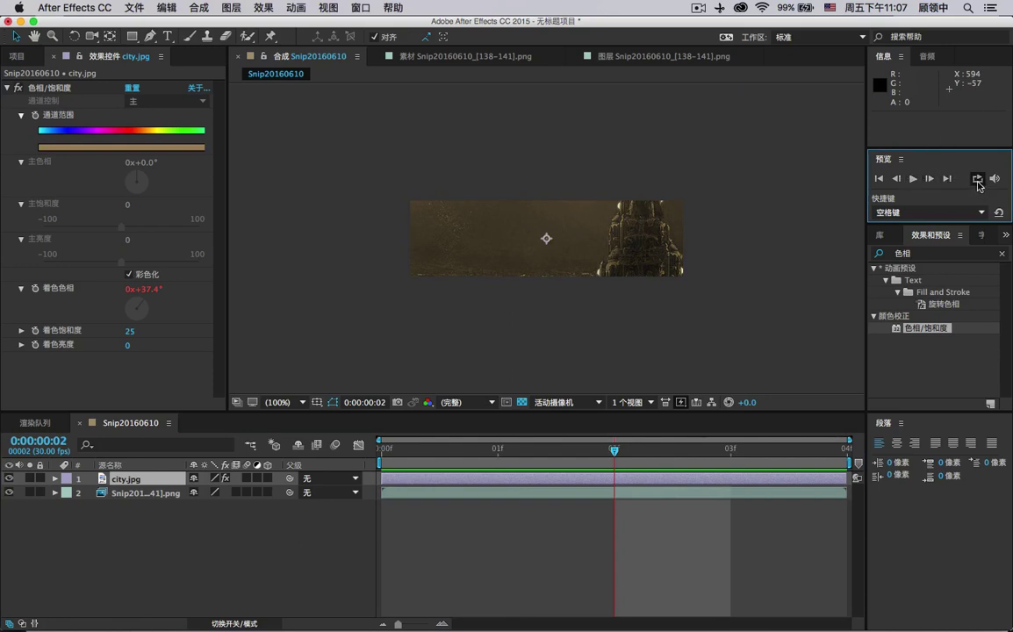
pyautogui.click(879, 234)
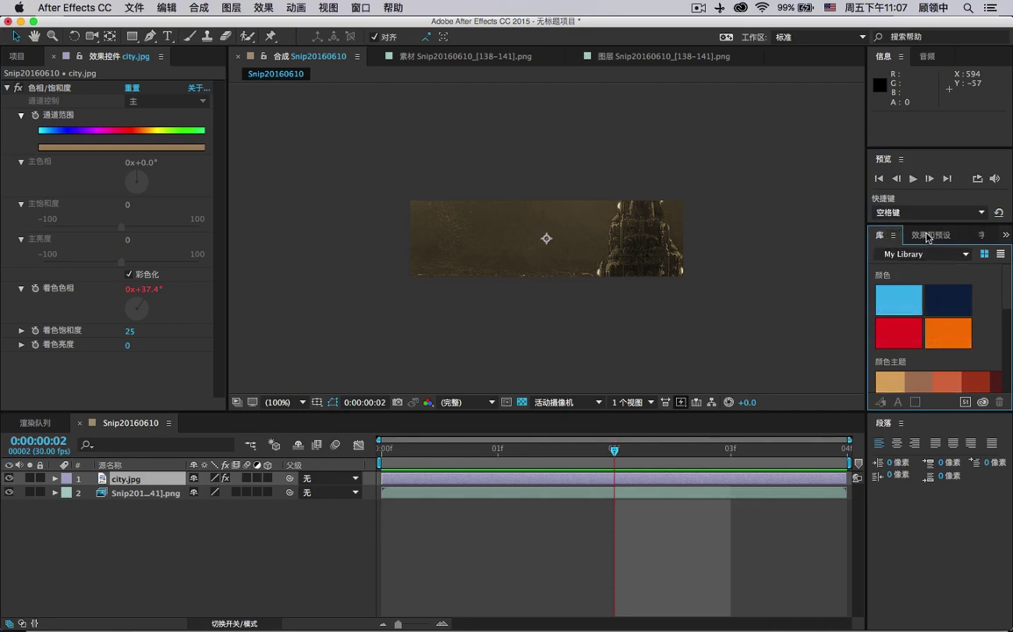
# - Swap the Library for the Character panel (font EU-H6, 36 px) and close the Render Queue
pyautogui.click(964, 254)
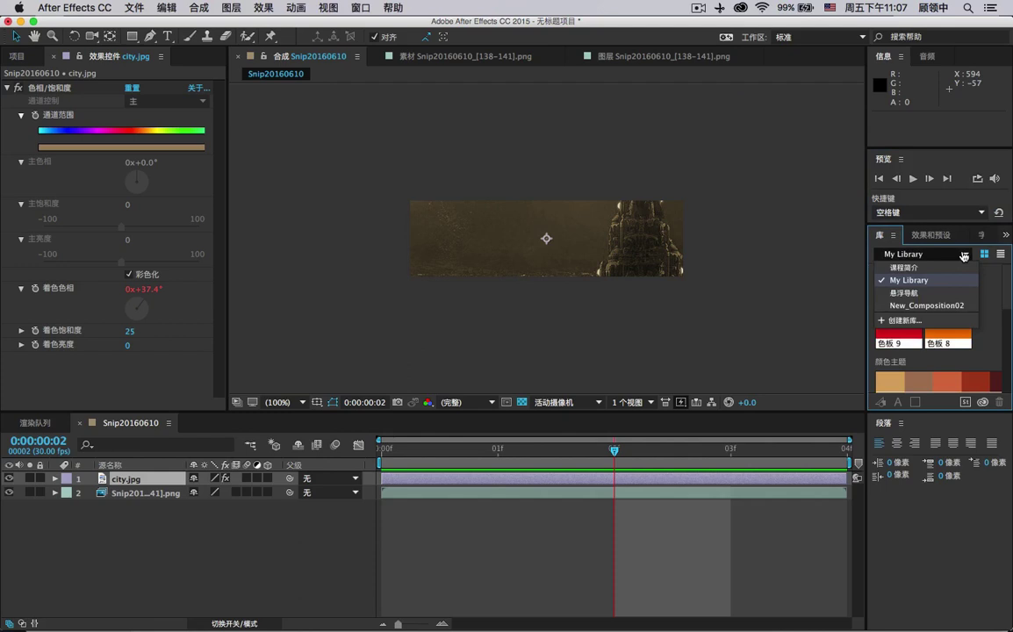
pyautogui.click(958, 258)
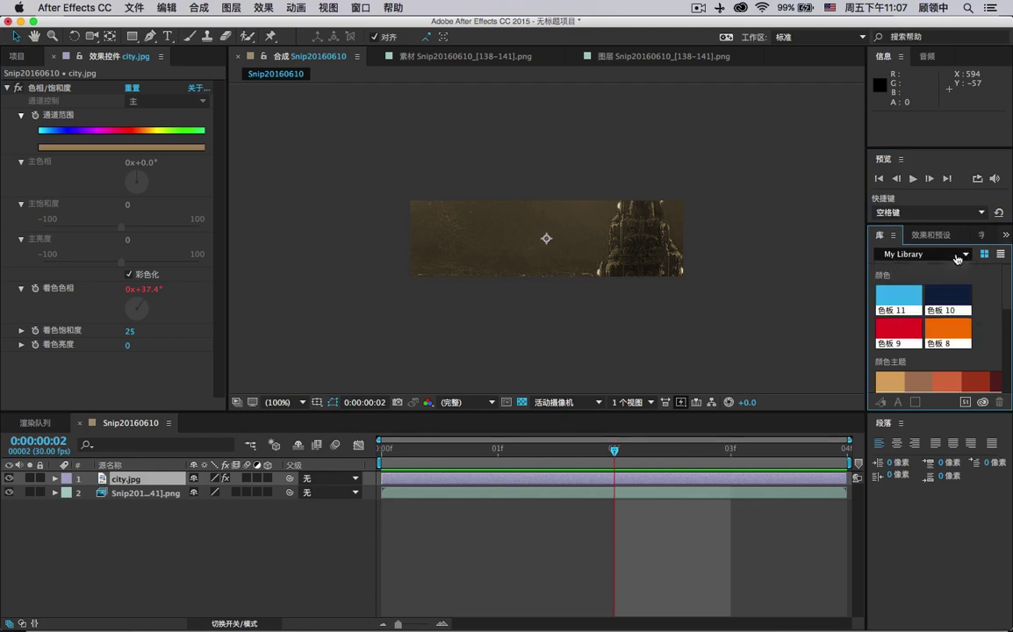
pyautogui.click(936, 235)
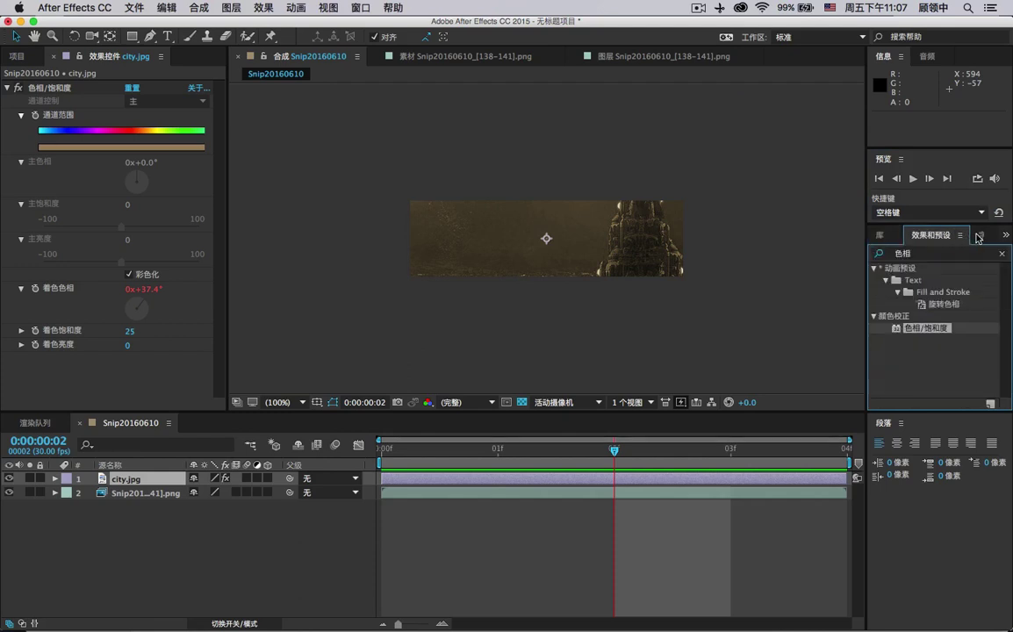
pyautogui.click(980, 237)
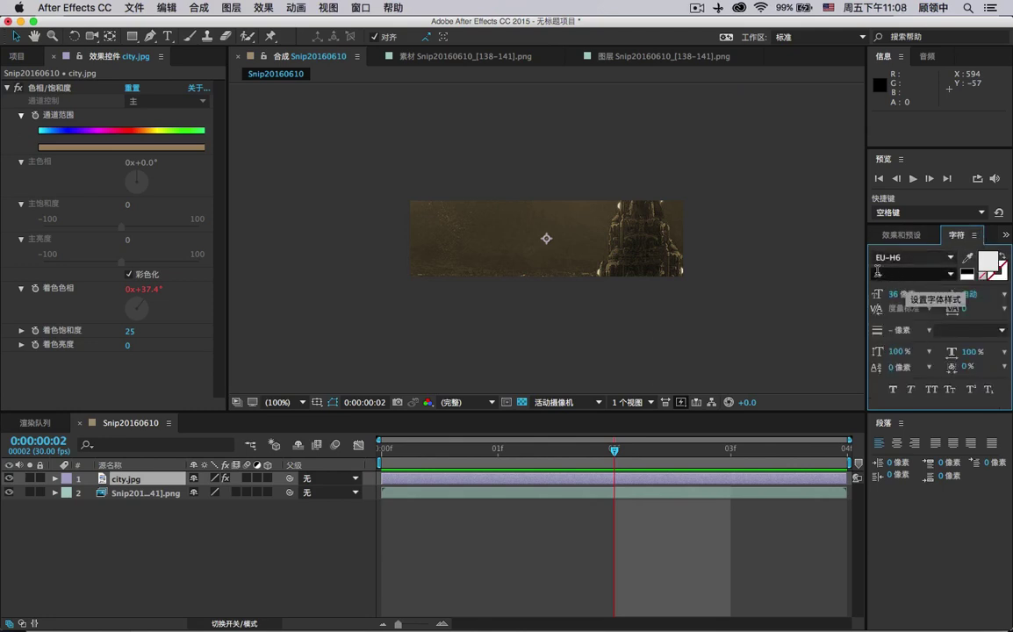
pyautogui.click(10, 422)
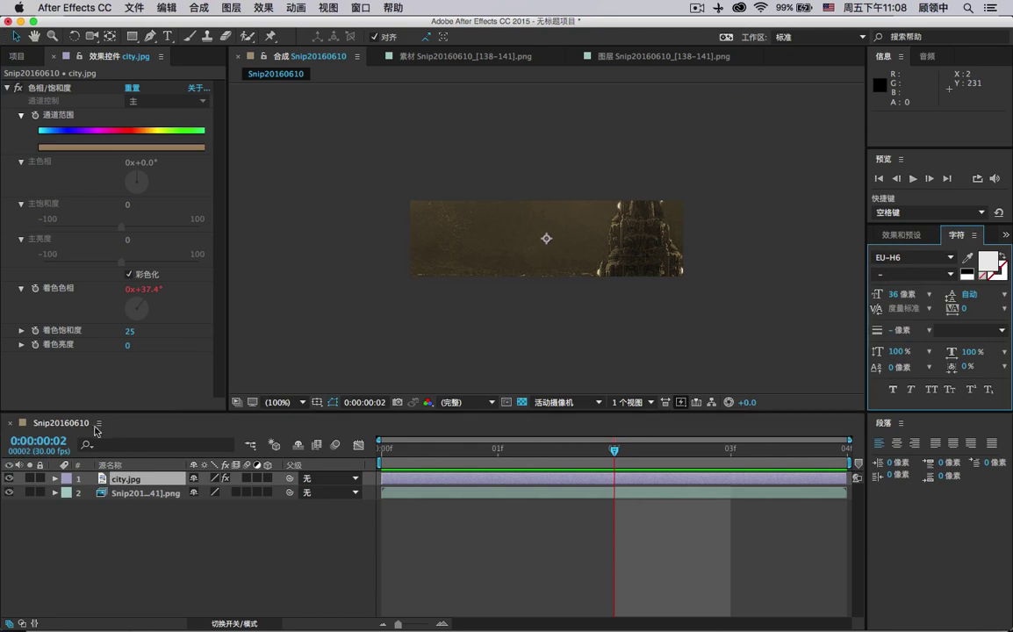
# - Open the Brushes panel from the Window menu, bring the Project panel forward, and list the workspaces
pyautogui.click(360, 7)
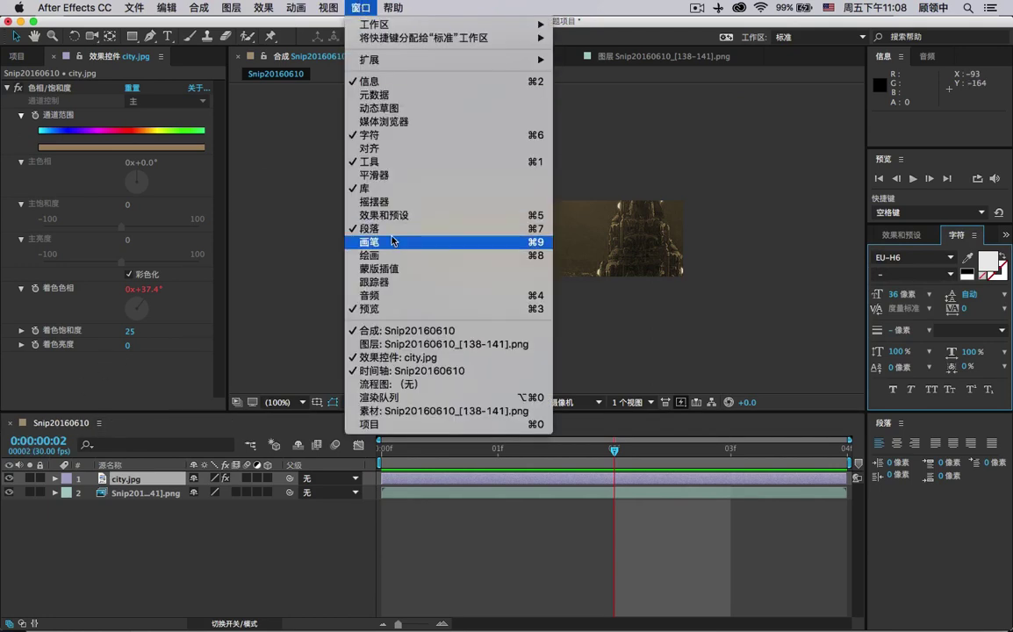
pyautogui.click(391, 241)
pyautogui.click(15, 56)
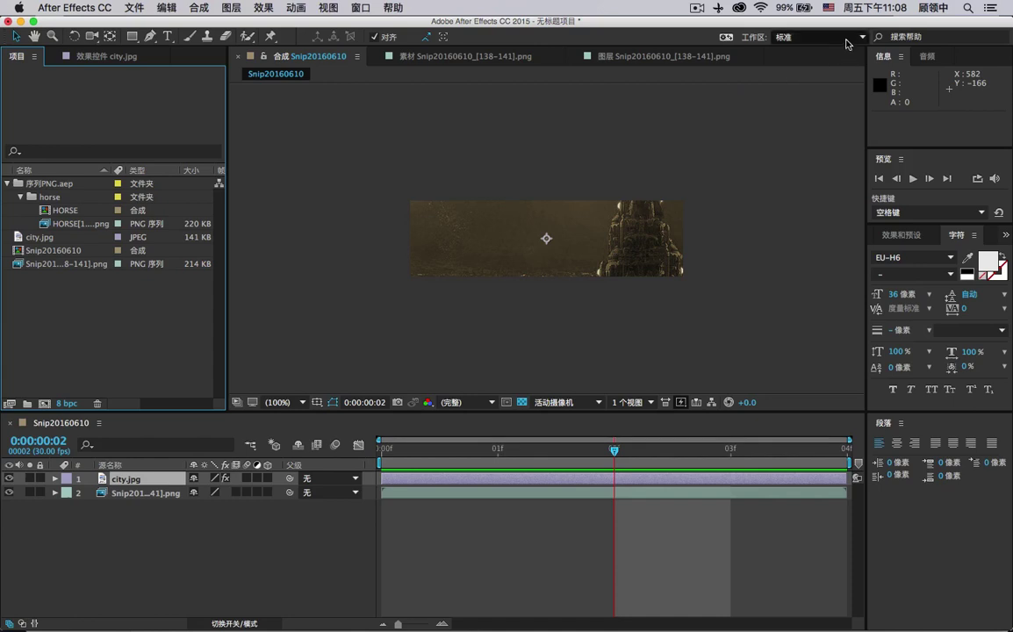
pyautogui.click(778, 37)
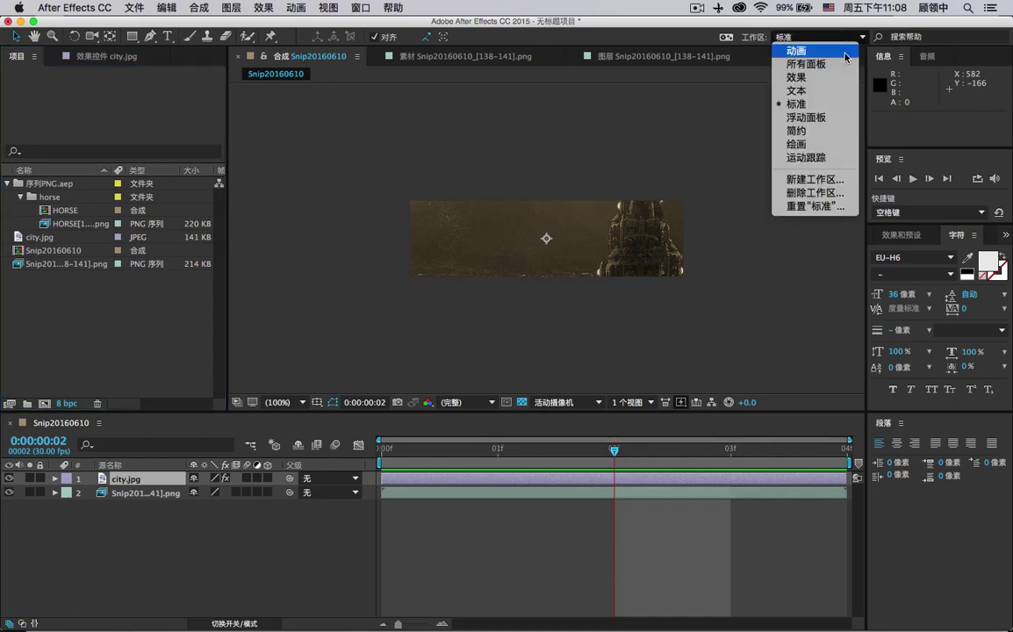
# - Switch to the Animation workspace, then to the Effects workspace showing city.jpg's Hue/Saturation controls
pyautogui.click(847, 53)
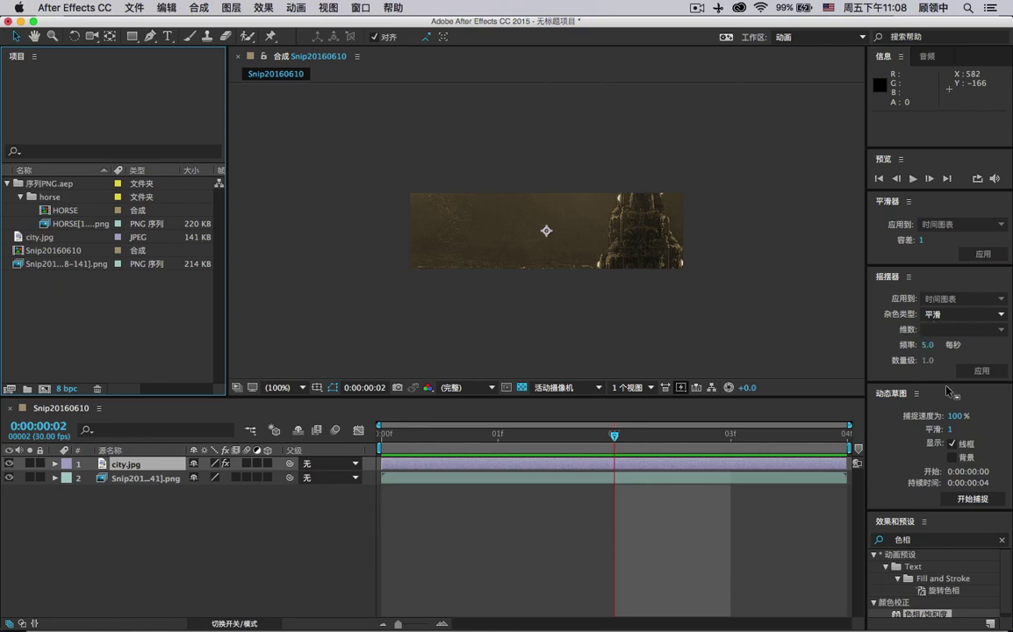
pyautogui.click(780, 38)
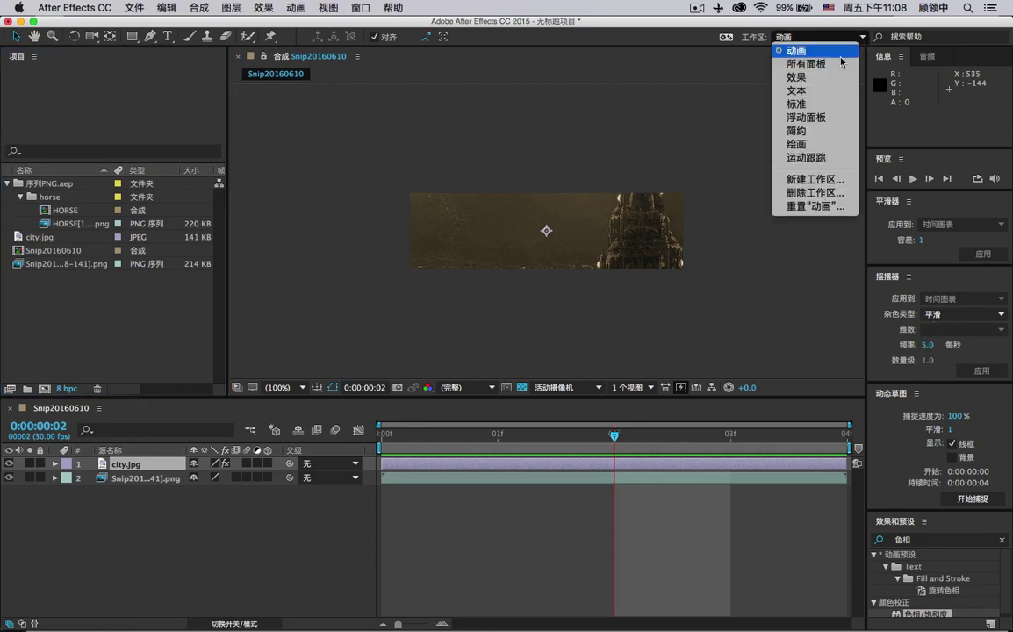
pyautogui.click(820, 77)
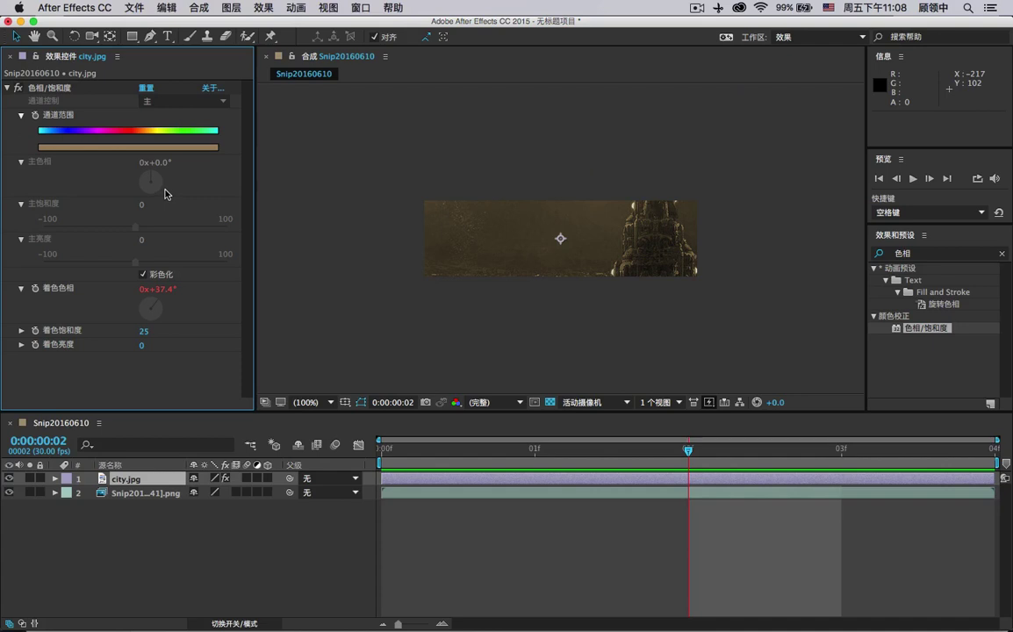
# - Bring the Project panel forward with Cmd+0, listing city.jpg and the Snip20160610 composition
pyautogui.press('super+0')
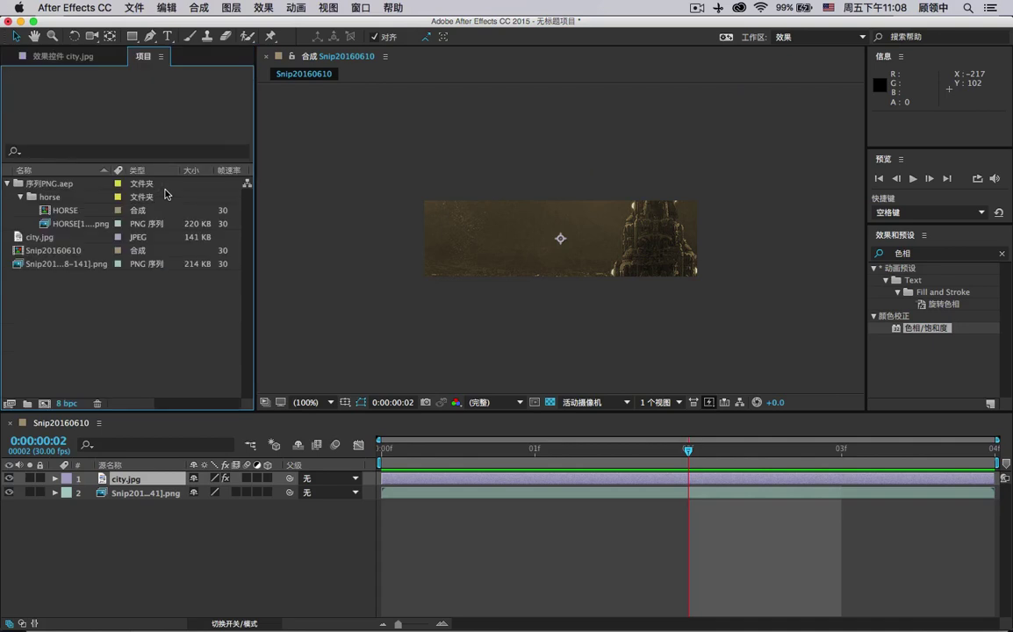